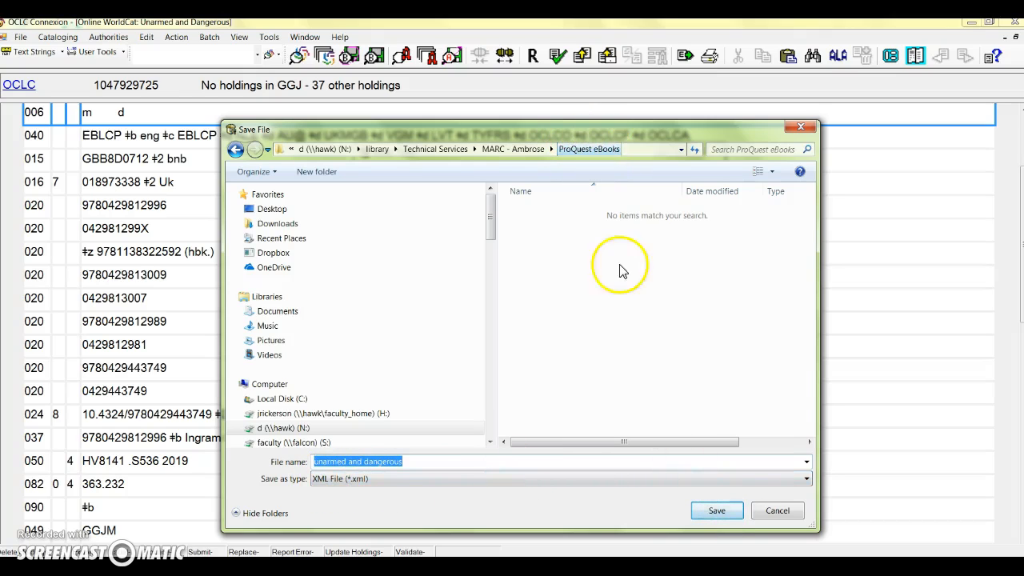
Set the MARC Tools output to an XML file named "unarmed and dangerous" in the ProQuest eBooks folder, checking the title in the OASIS ebook order workbook.
click(713, 510)
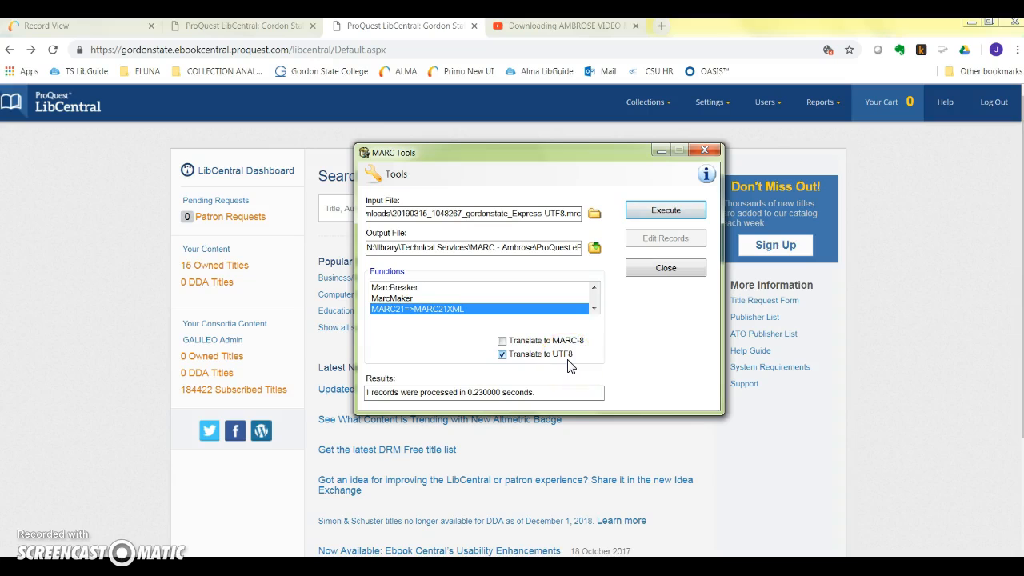
click(594, 251)
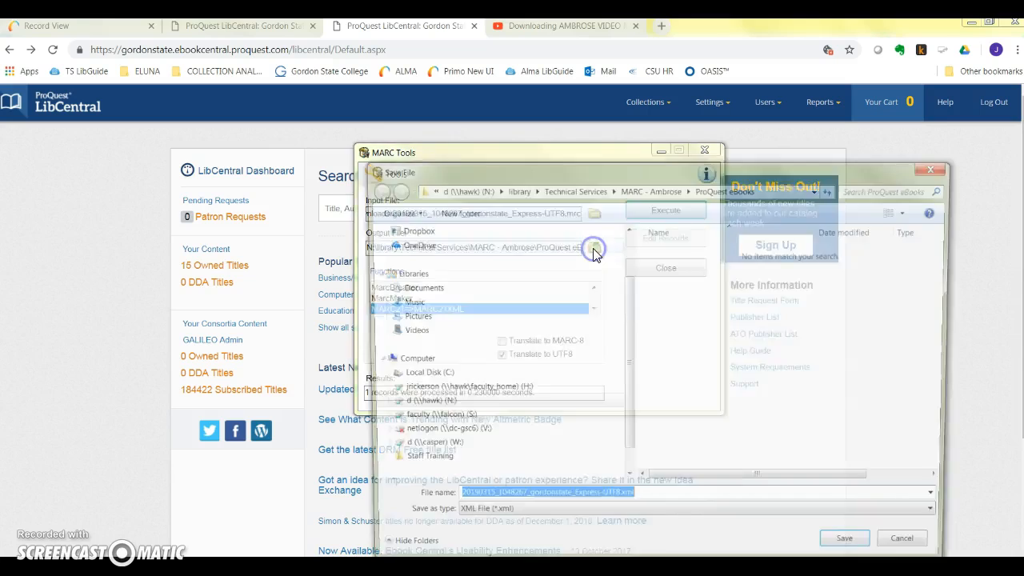
drag(657, 180, 525, 142)
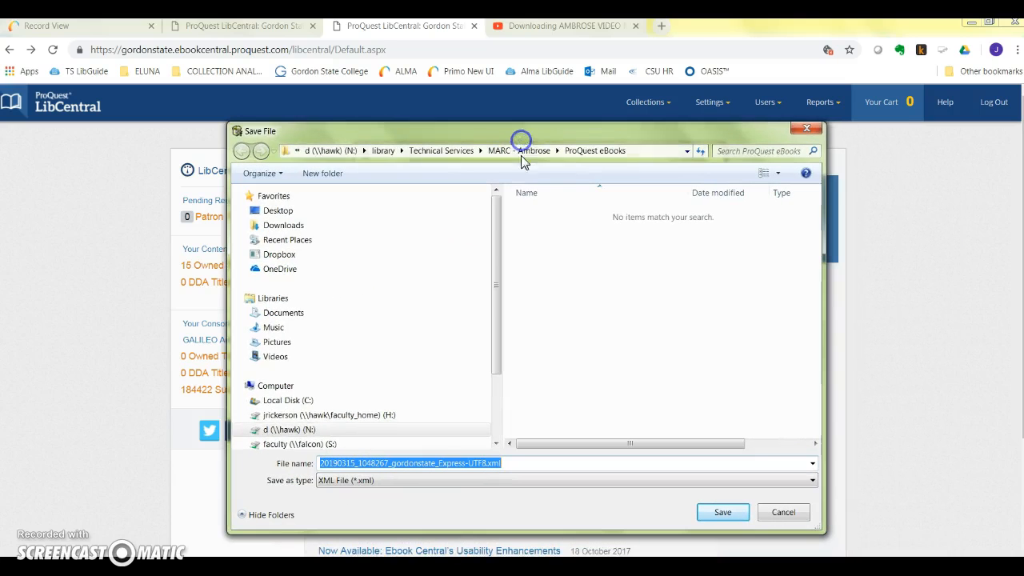
click(589, 155)
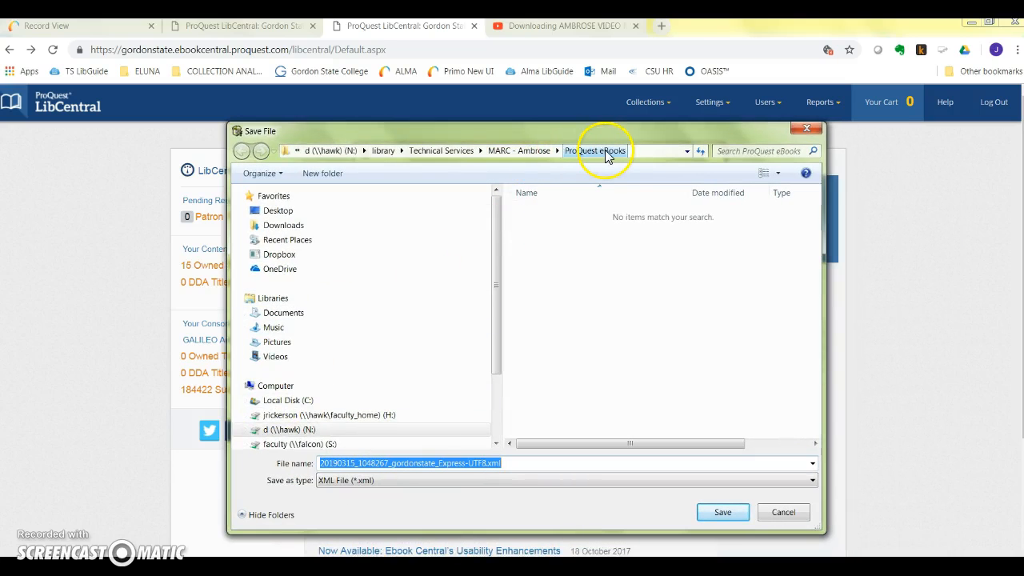
click(526, 464)
text(unarmed and dangerous)
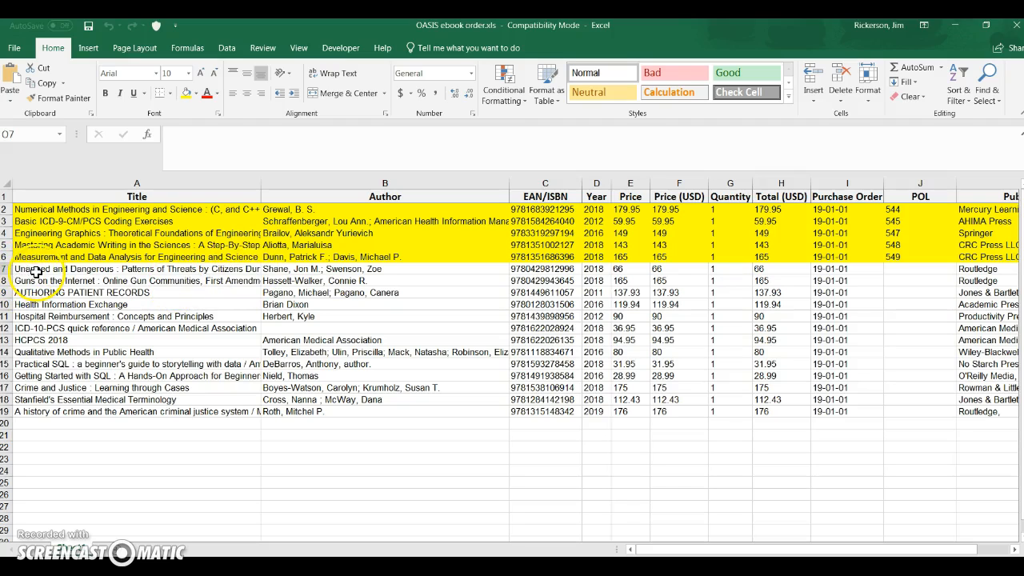
click(36, 272)
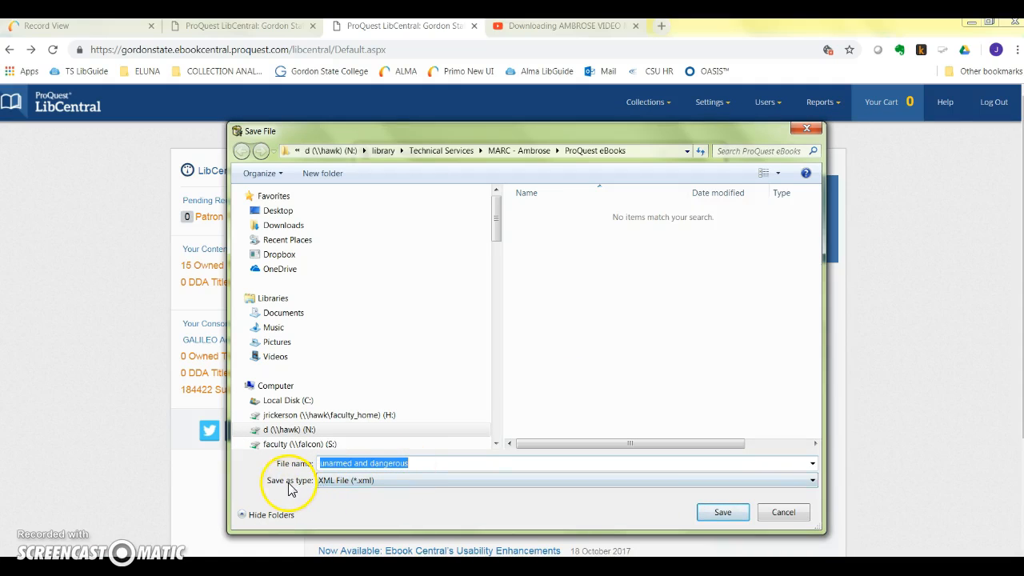
click(723, 513)
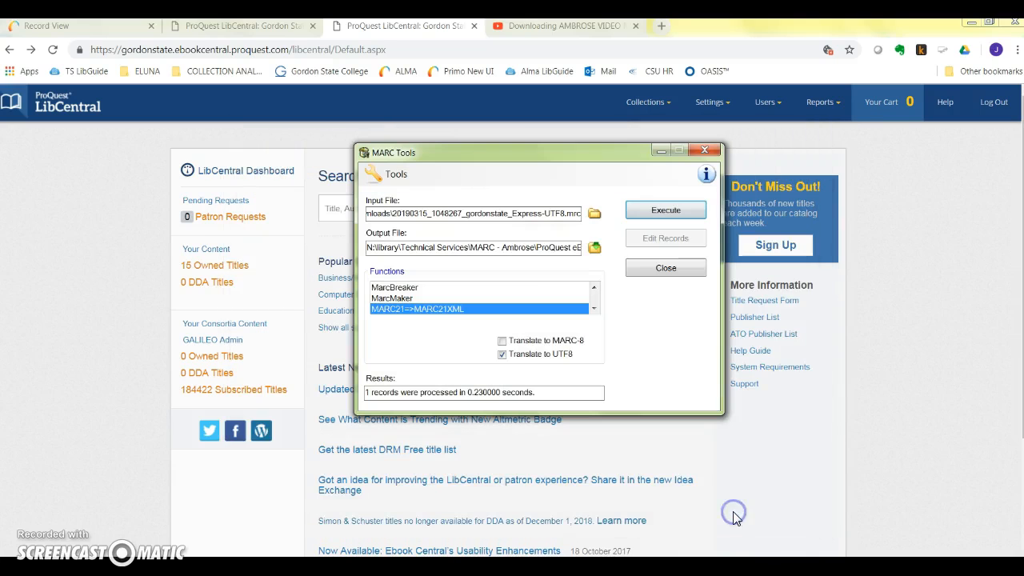
Run the MARC21=>MARC21XML conversion and locate unarmed and dangerous.xml in the ProQuest eBooks folder.
click(658, 213)
key(alt+Tab)
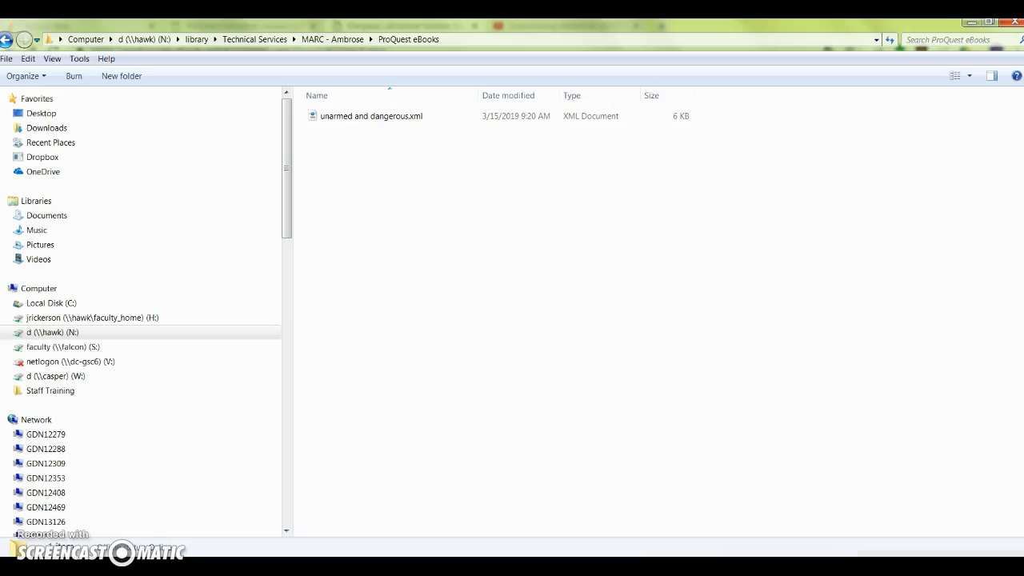
click(333, 120)
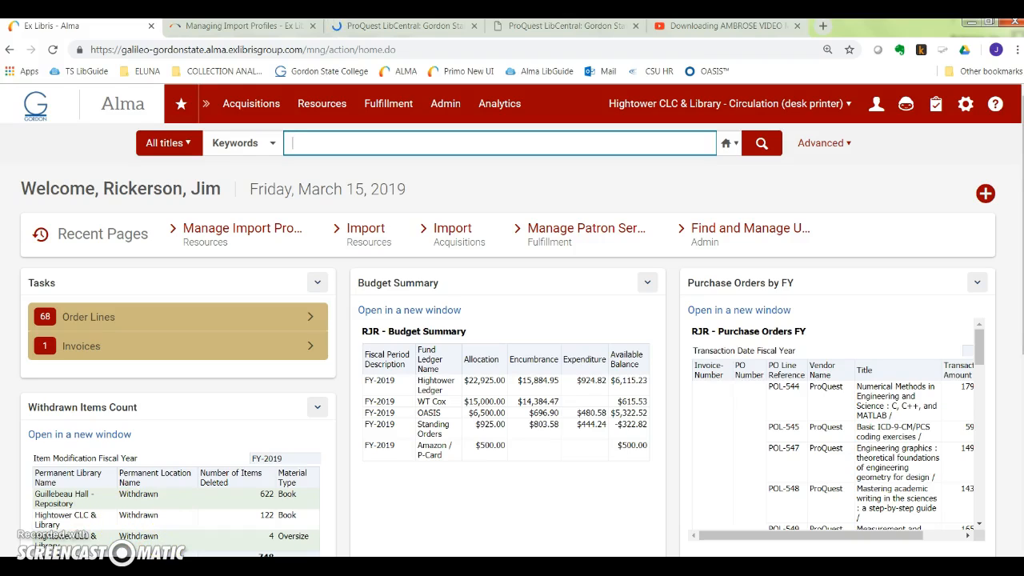
Switch to Alma and view the Ambrose Video import profile, dismissing the OCLC Connexion session timer and minimizing that window.
click(324, 108)
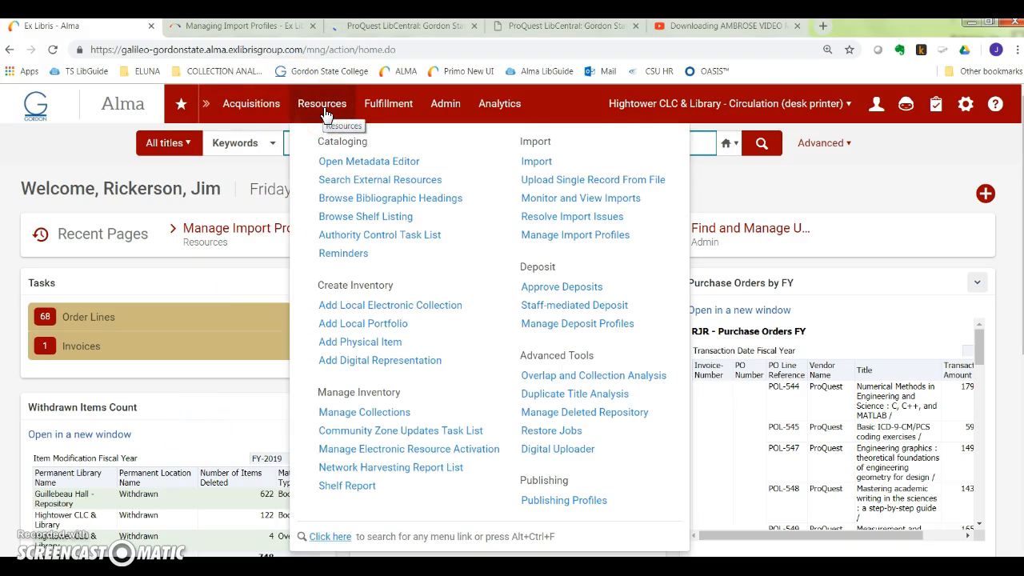
click(536, 161)
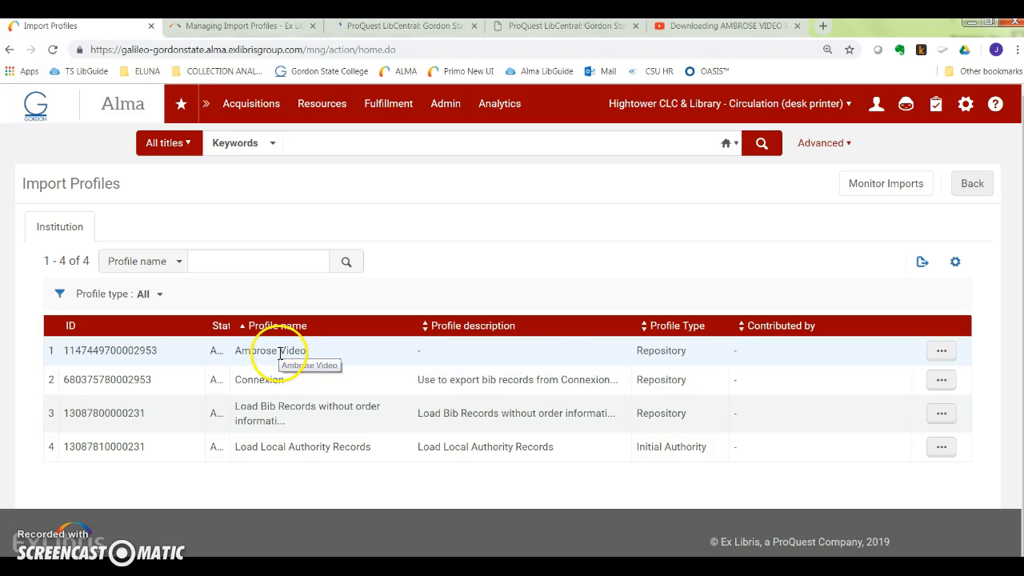
click(938, 354)
click(857, 380)
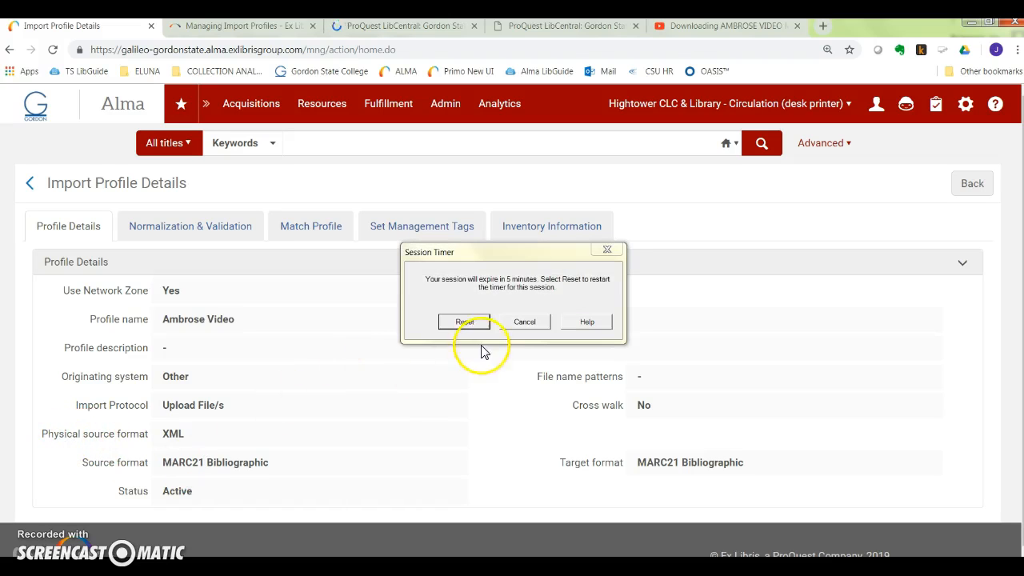
click(528, 322)
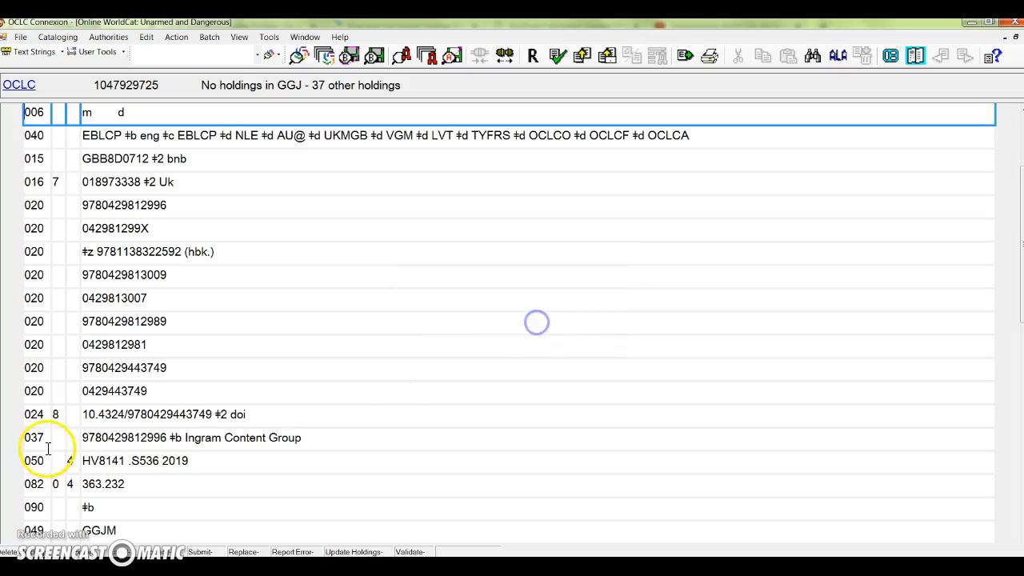
click(973, 24)
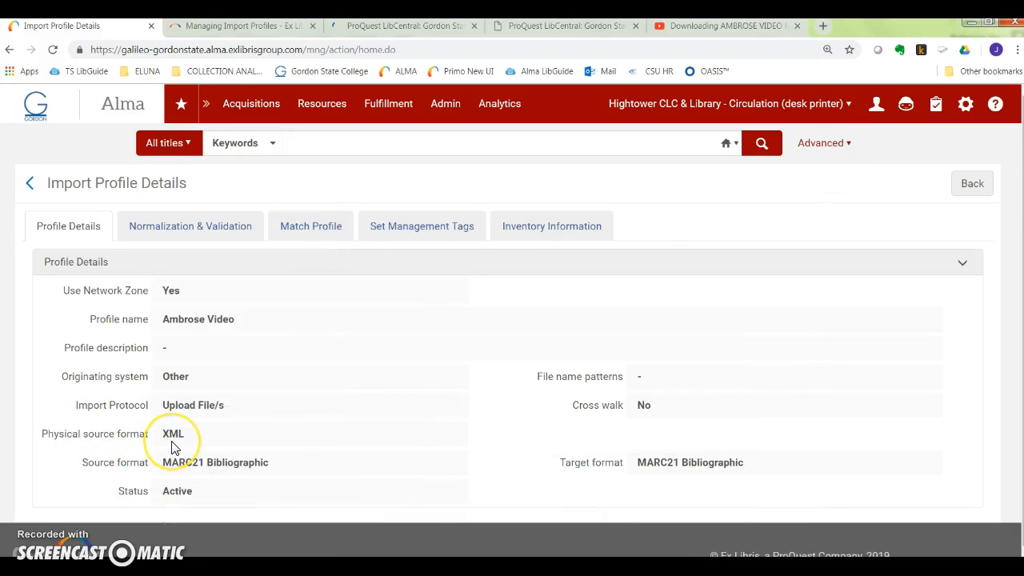
Examine the Ambrose Video profile's normalization, validation, match and no-match settings.
click(197, 227)
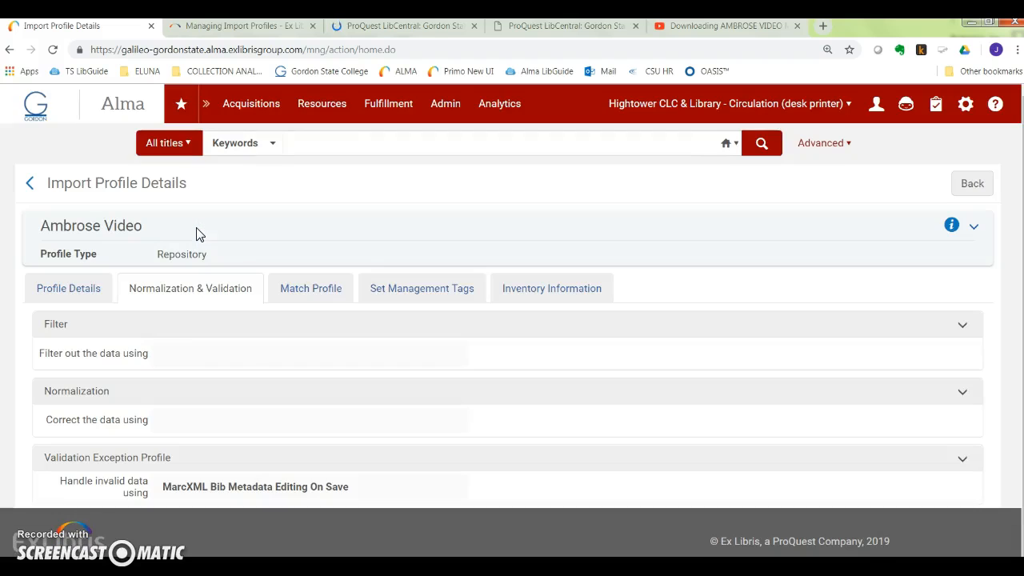
click(213, 353)
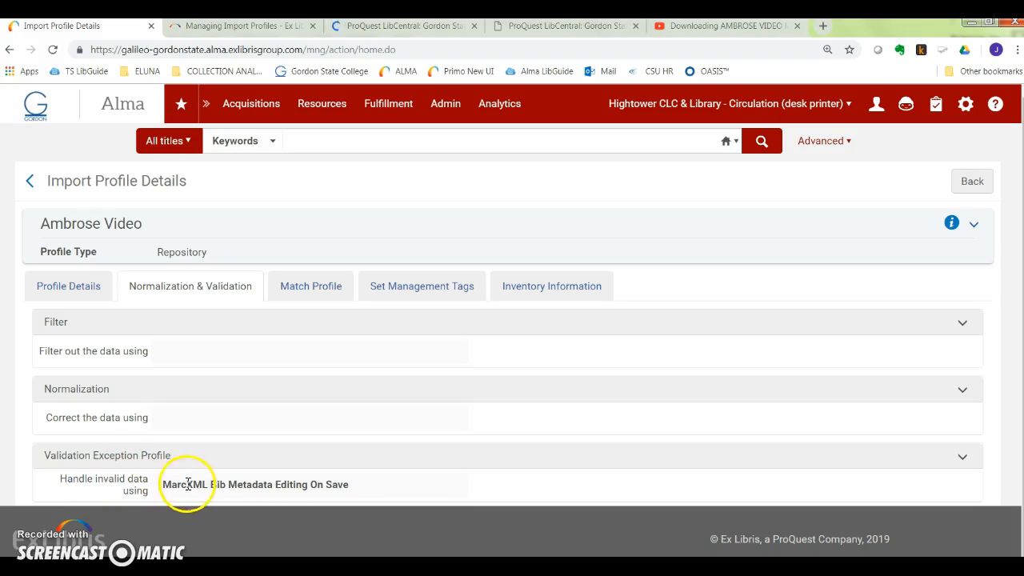
click(309, 284)
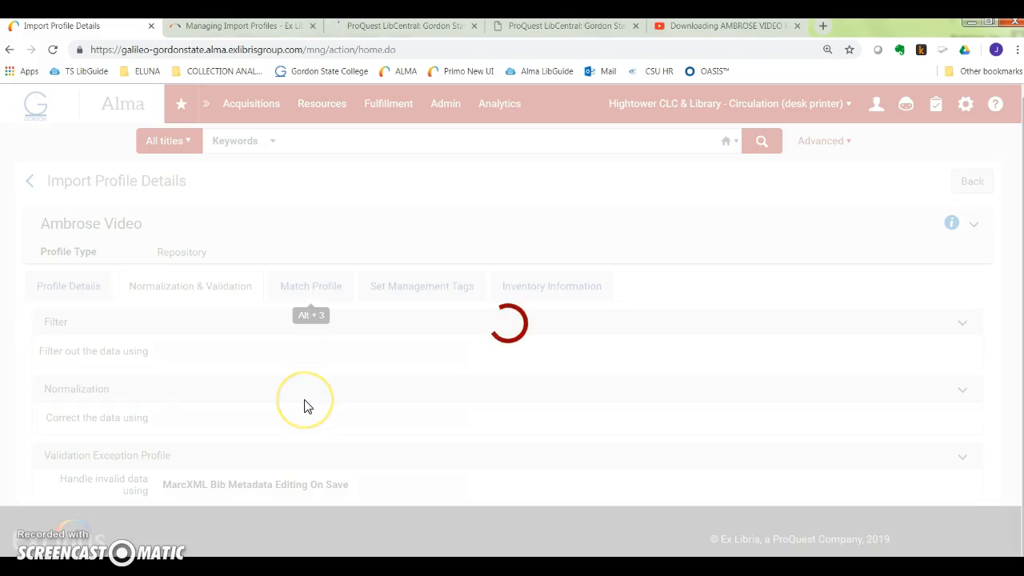
scroll(306, 408, down, 1)
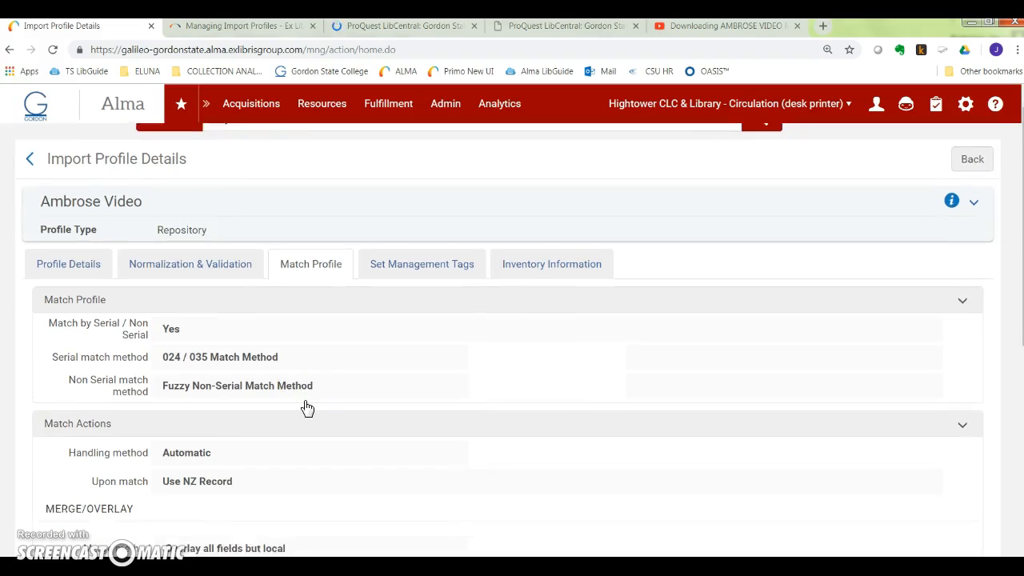
scroll(307, 409, down, 5)
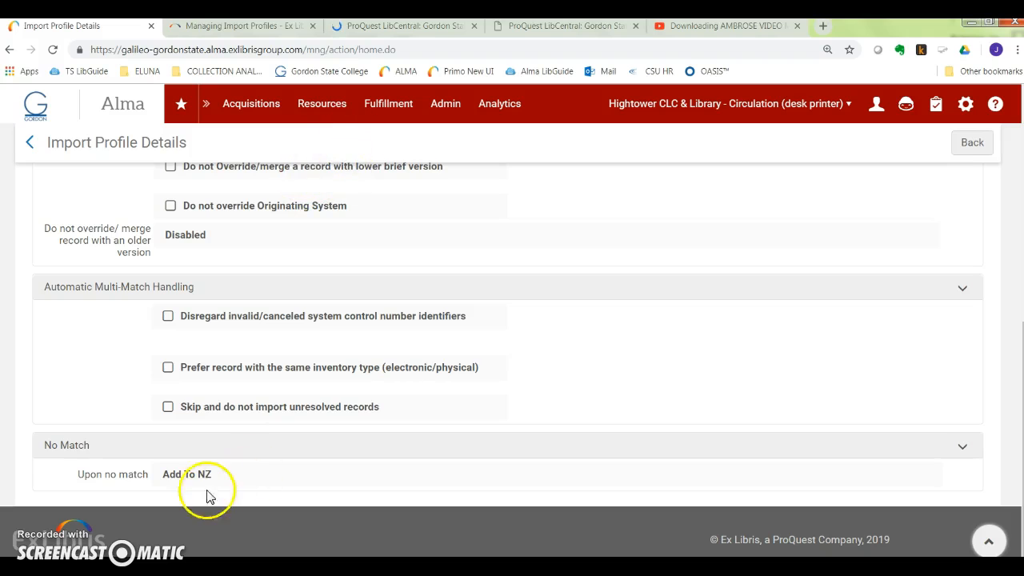
scroll(274, 444, up, 4)
scroll(274, 444, up, 2)
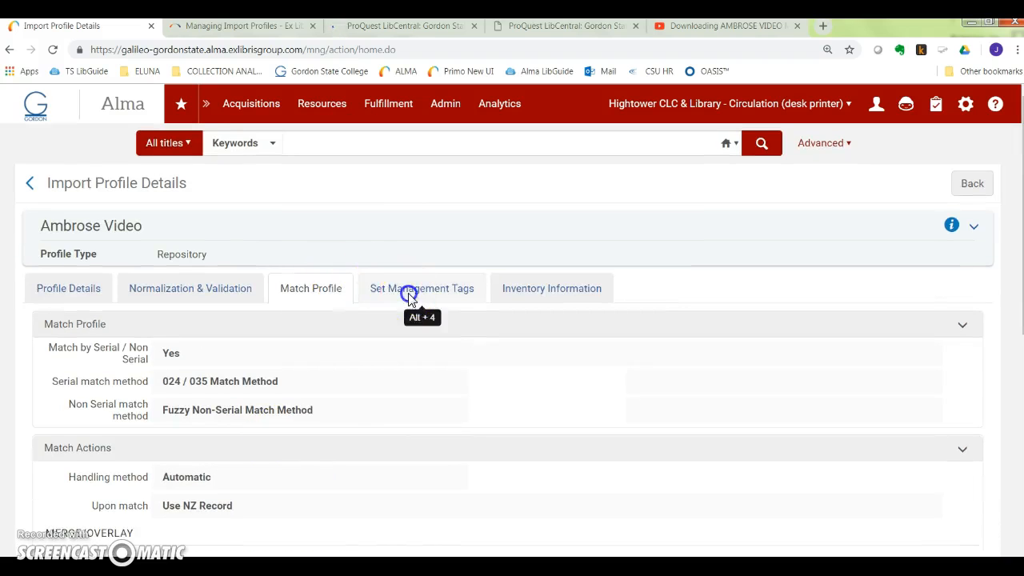
Examine the Ambrose Video profile's management tags and inventory information, and return to the list of import profiles.
click(410, 290)
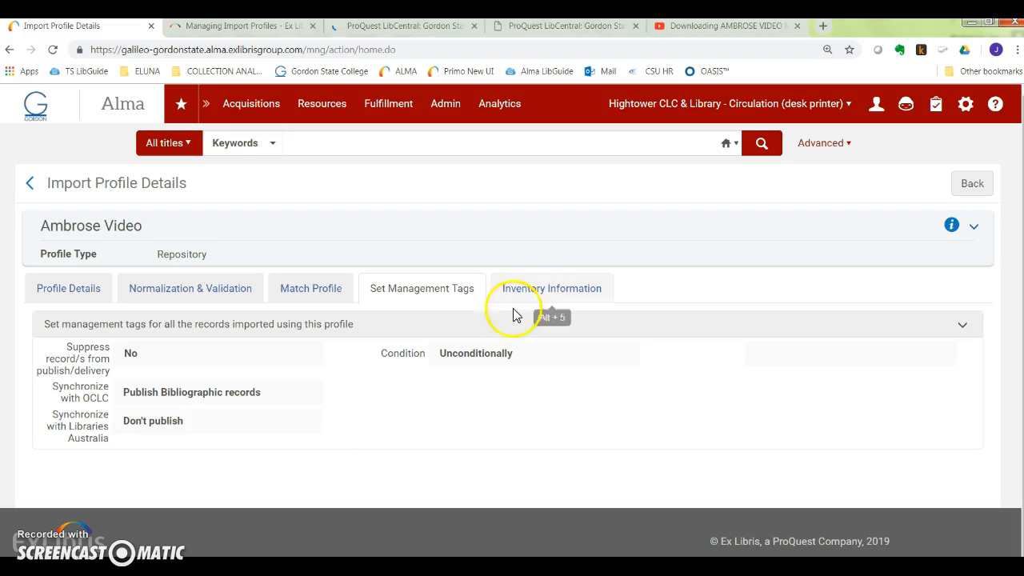
click(558, 288)
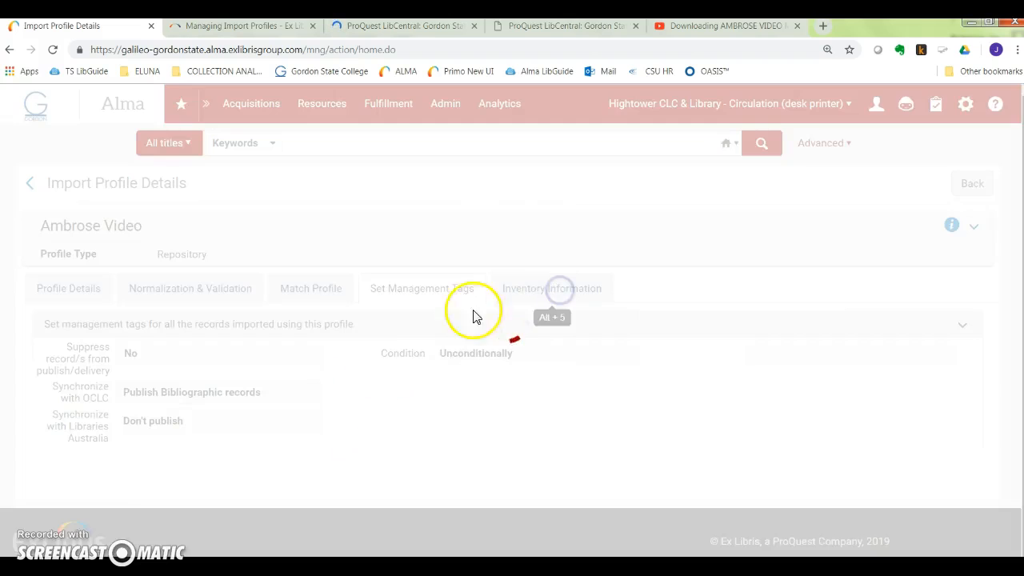
scroll(376, 430, down, 1)
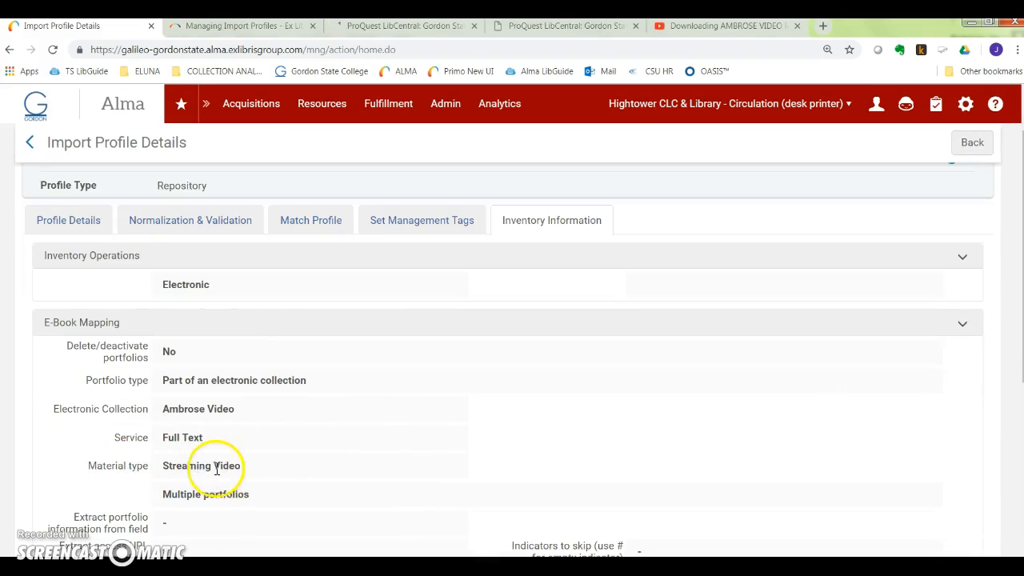
scroll(230, 468, down, 2)
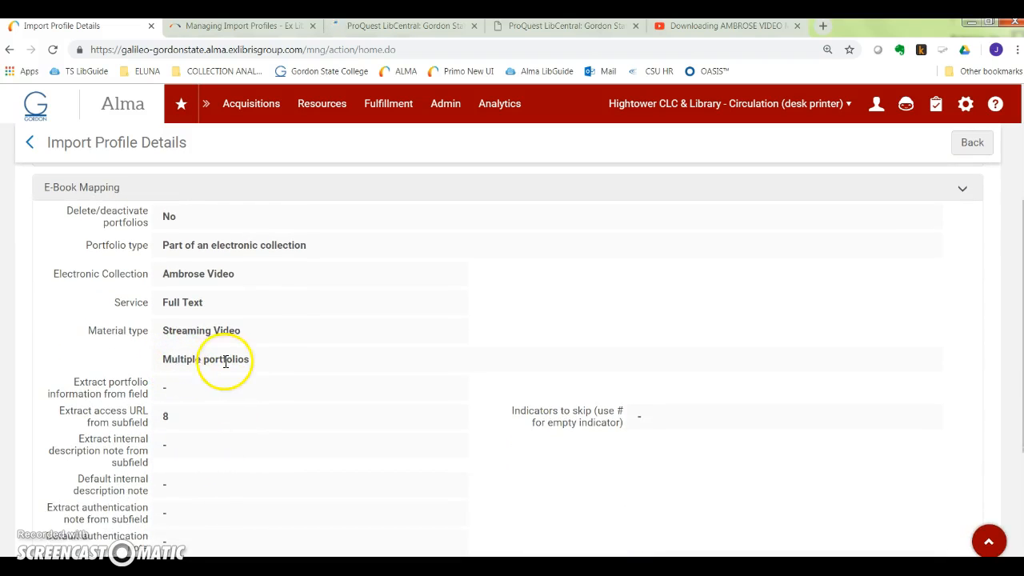
scroll(229, 367, up, 3)
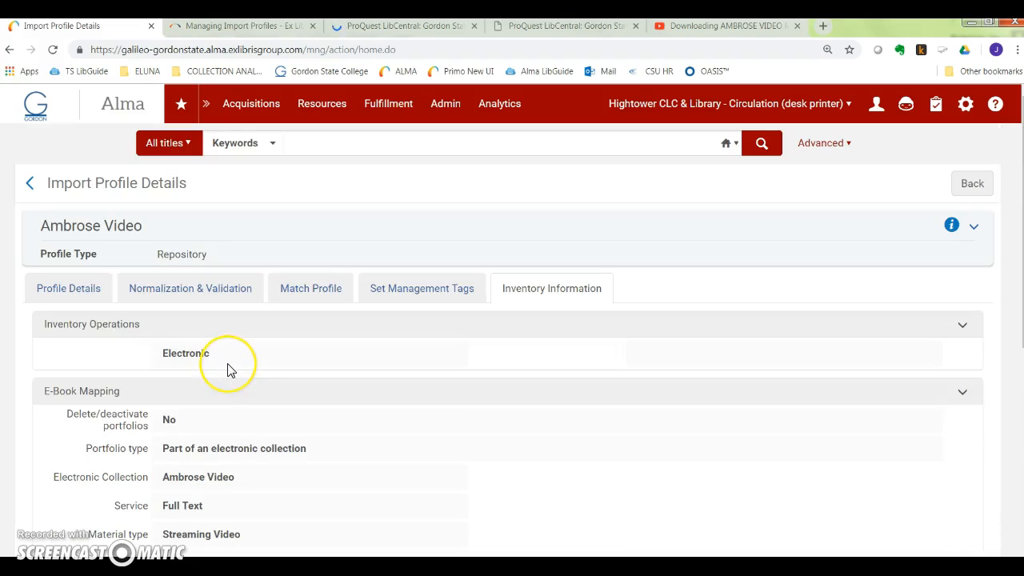
click(29, 183)
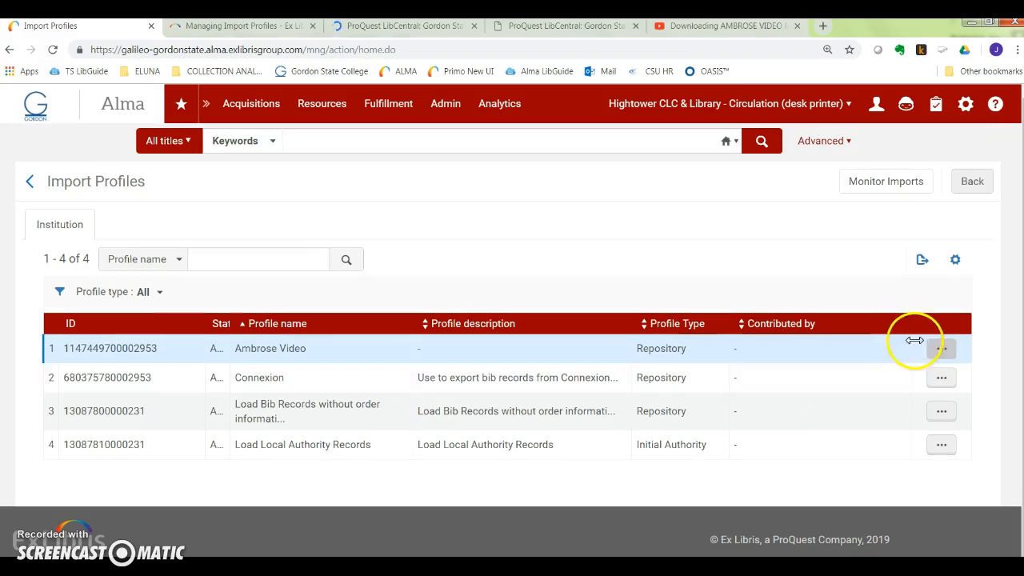
Open the import profile management list and make a copy of the Ambrose Video profile.
click(939, 353)
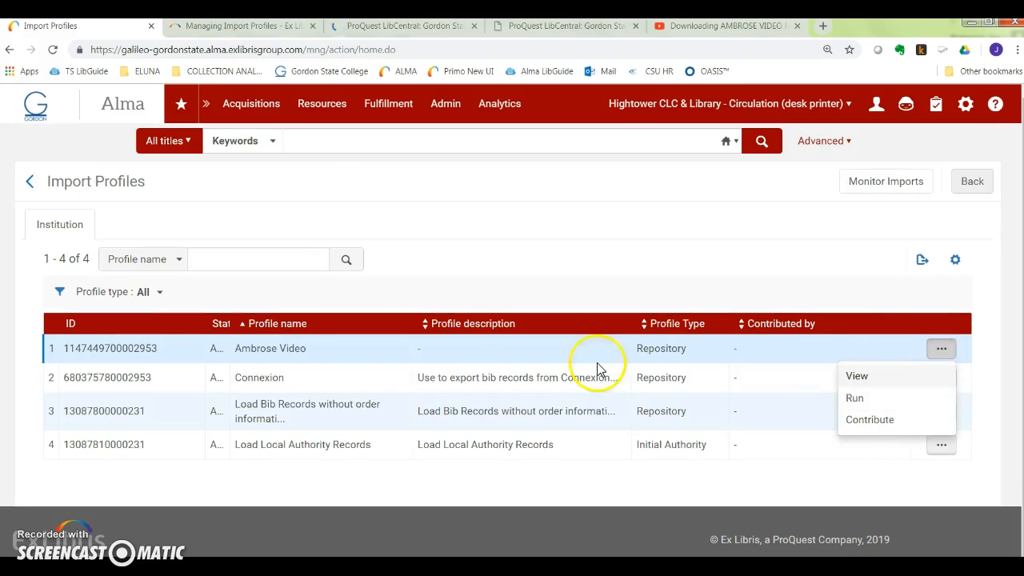
click(323, 111)
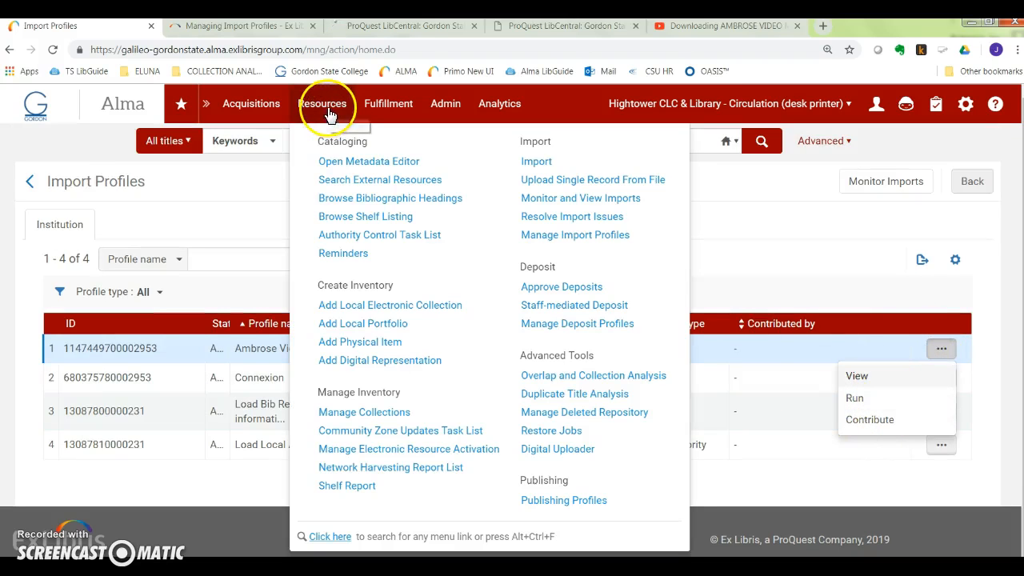
click(575, 237)
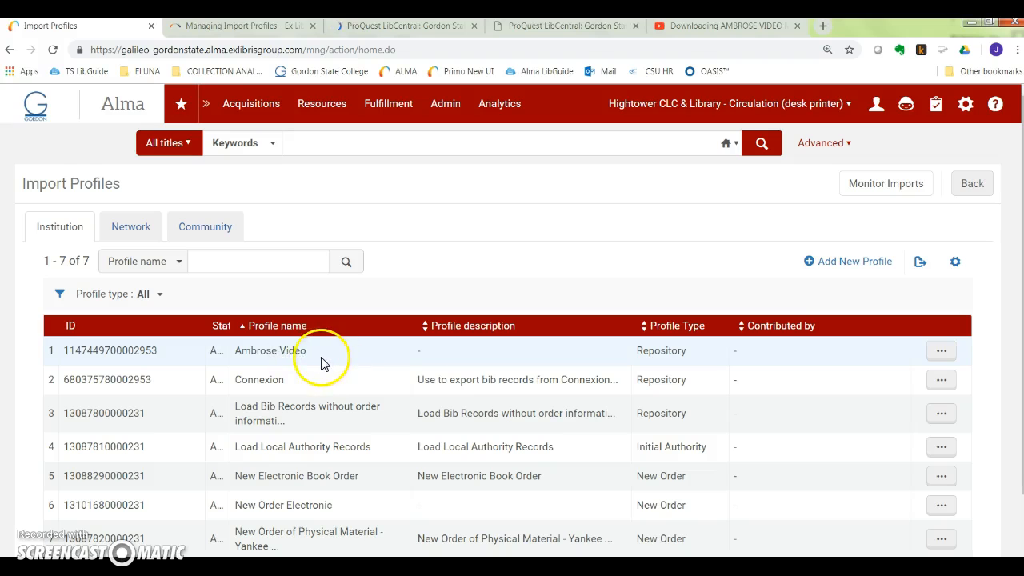
click(942, 350)
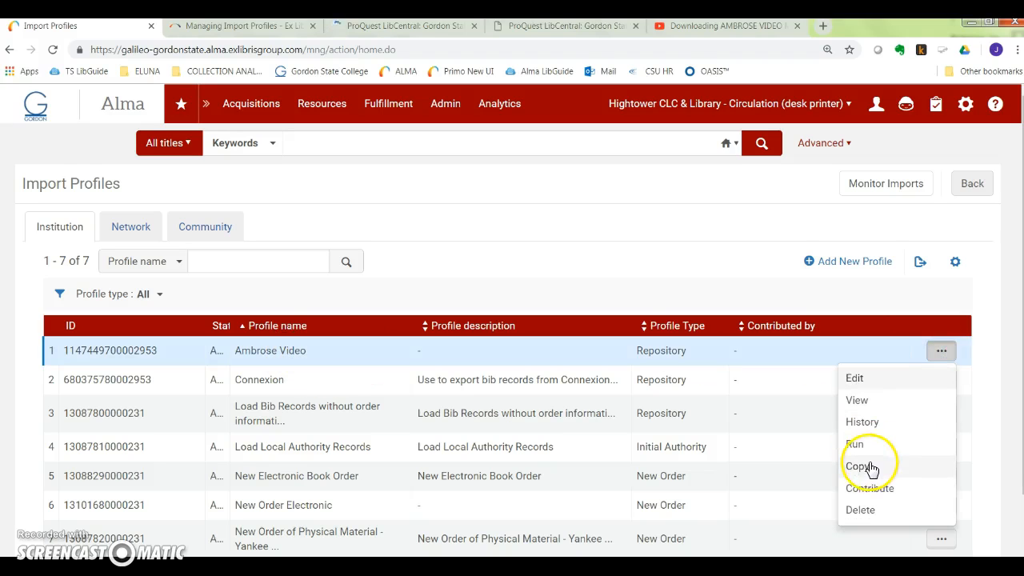
click(864, 468)
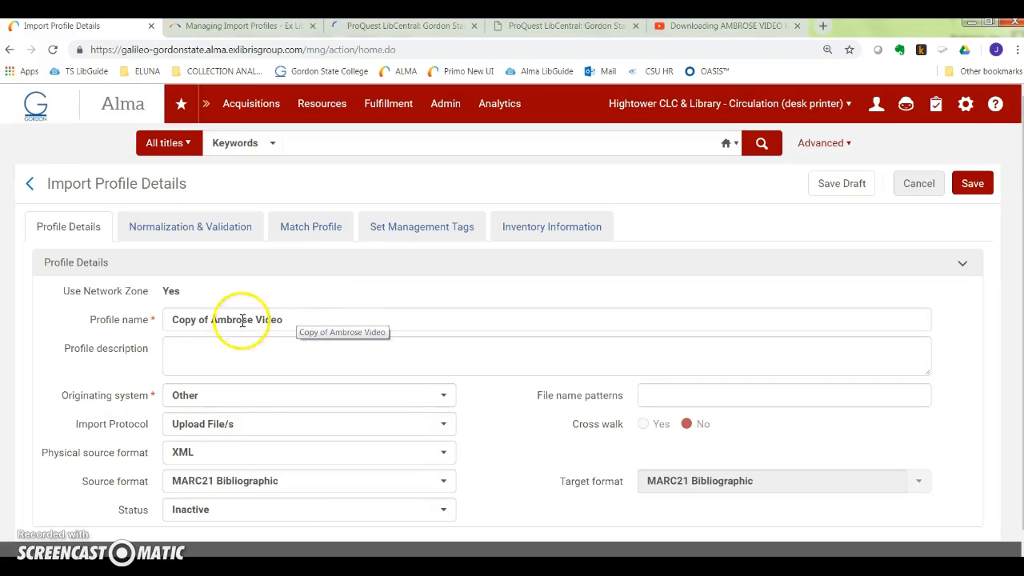
Name the copied import profile "ProQuest eBooks" and save it as a draft.
drag(287, 320, 8, 317)
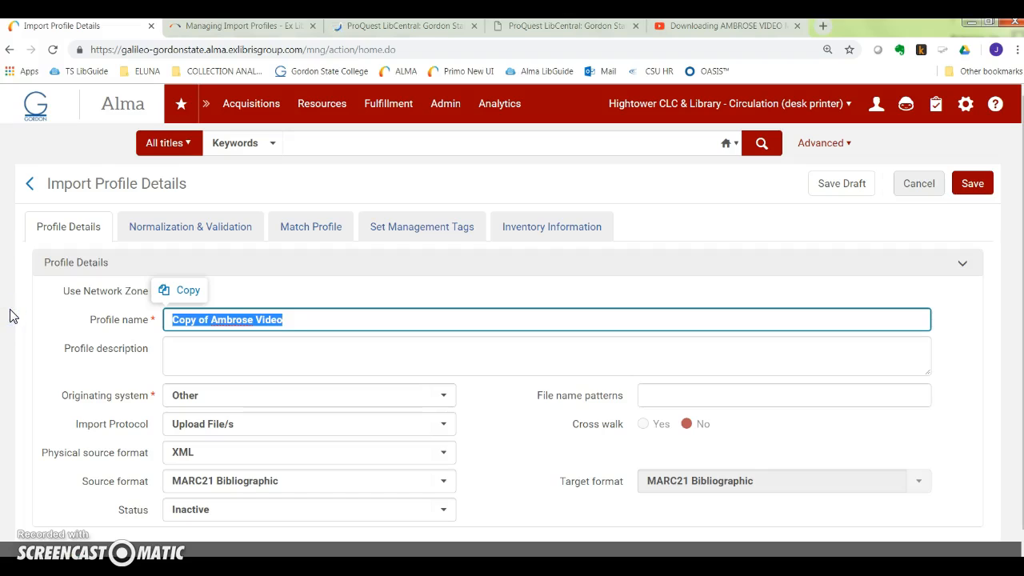
text(ProQuest eBooks)
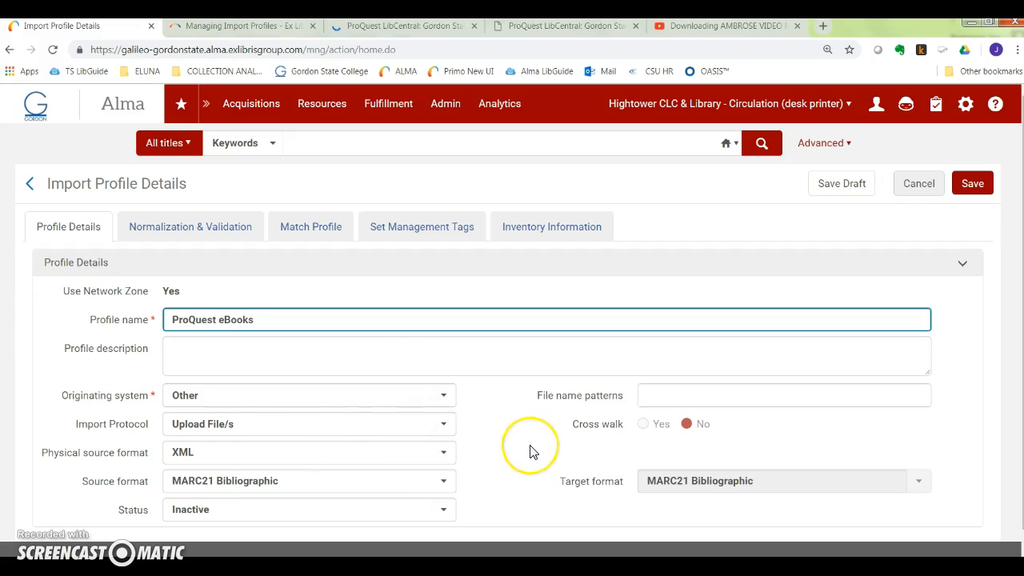
scroll(531, 450, down, 1)
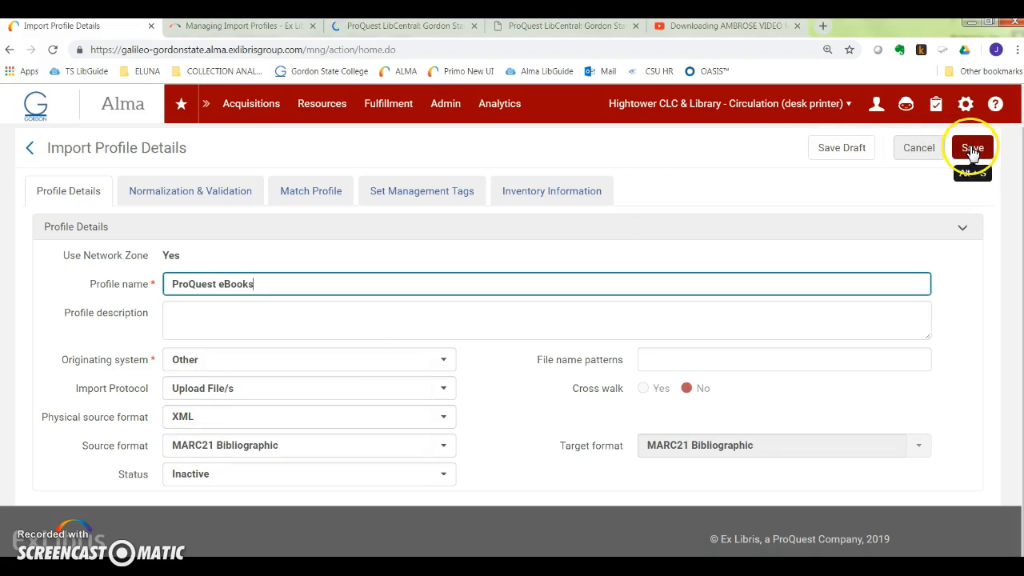
click(841, 150)
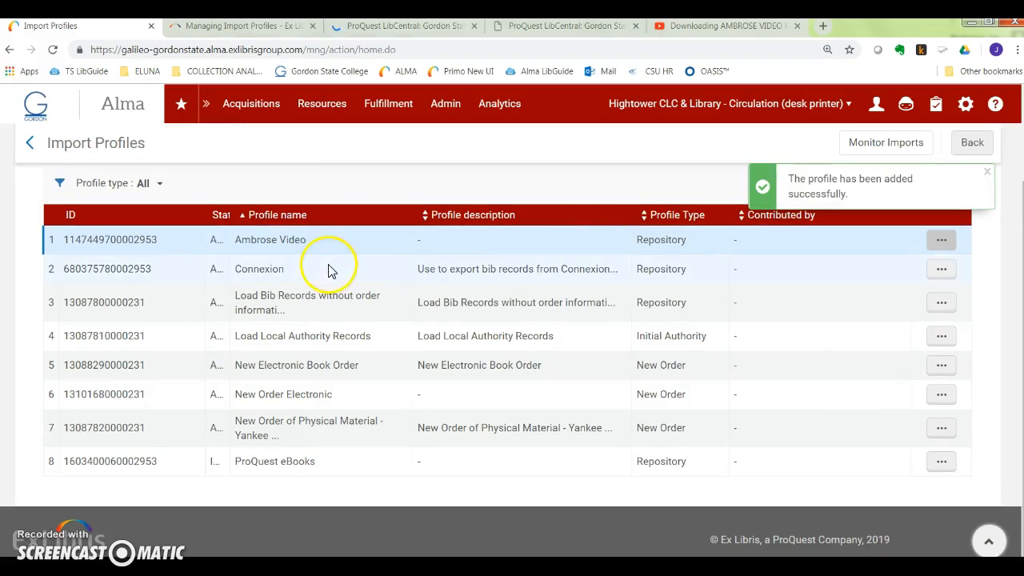
Open the ProQuest eBooks import profile for editing and review its normalization, match, management tag and inventory settings.
click(941, 461)
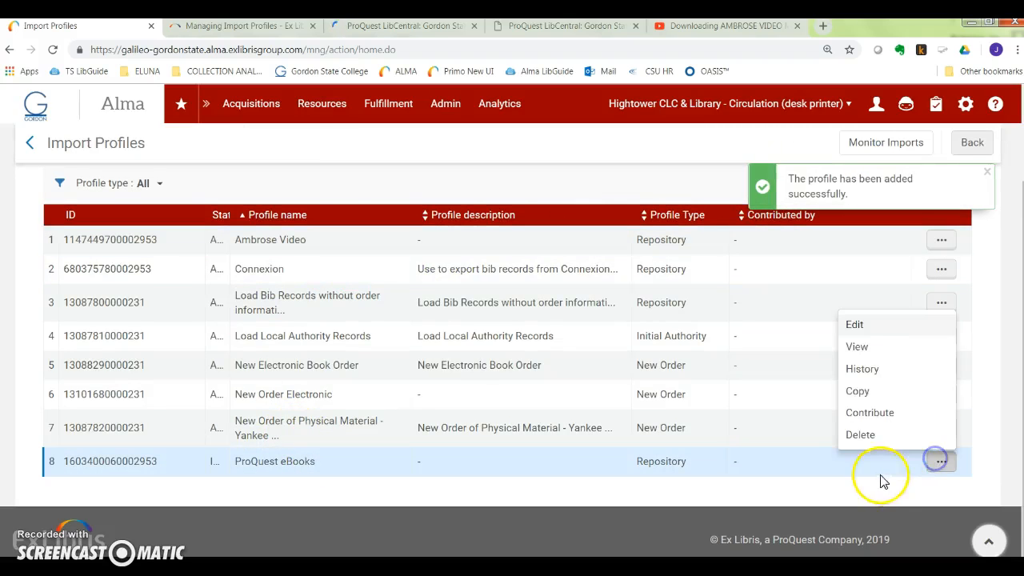
click(856, 326)
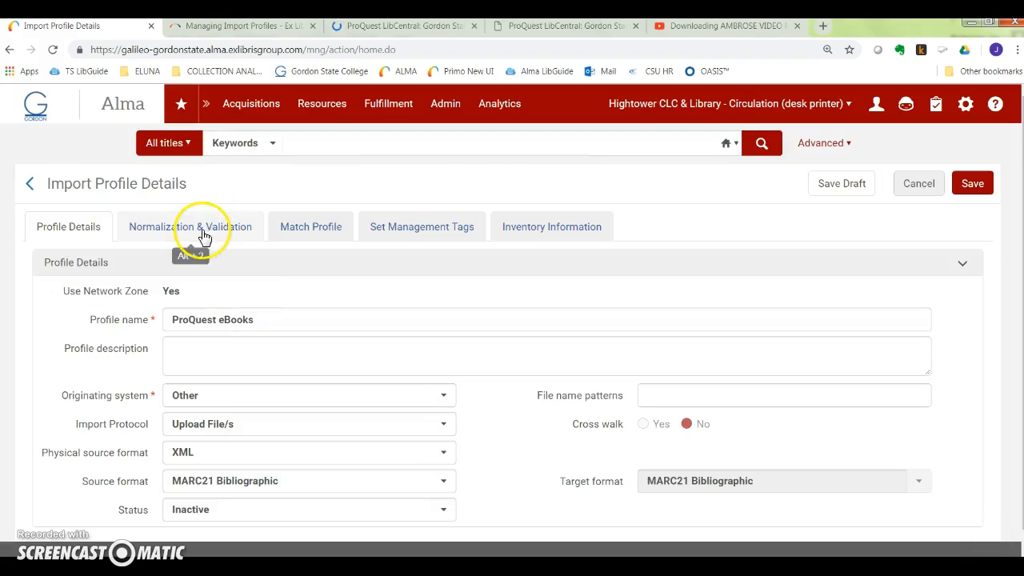
click(202, 232)
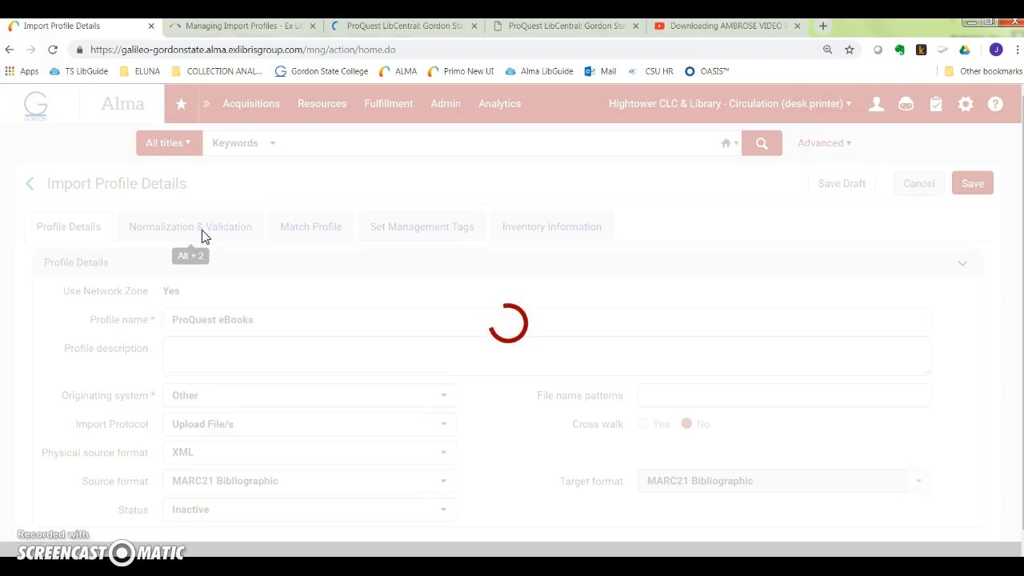
click(314, 289)
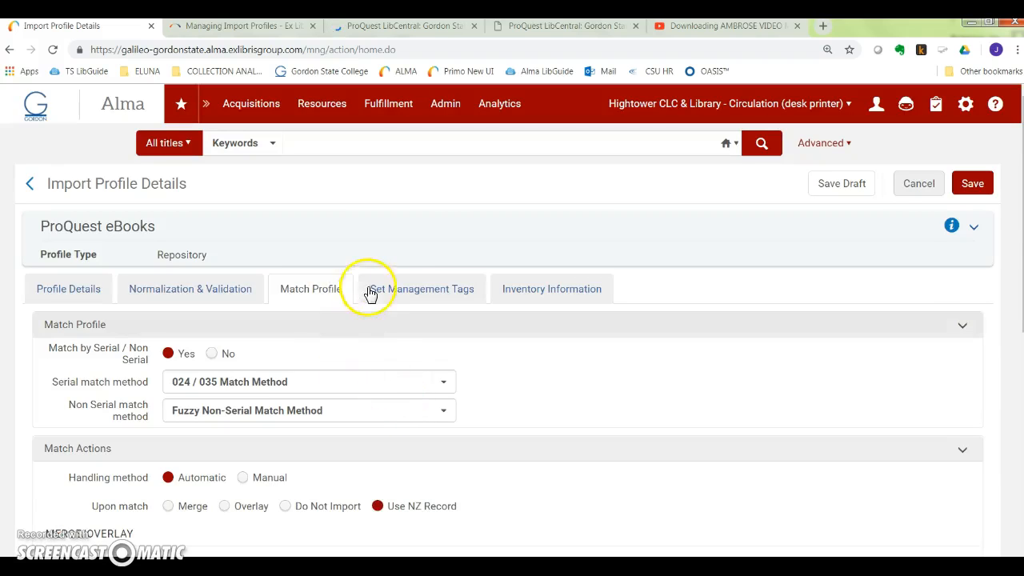
click(412, 290)
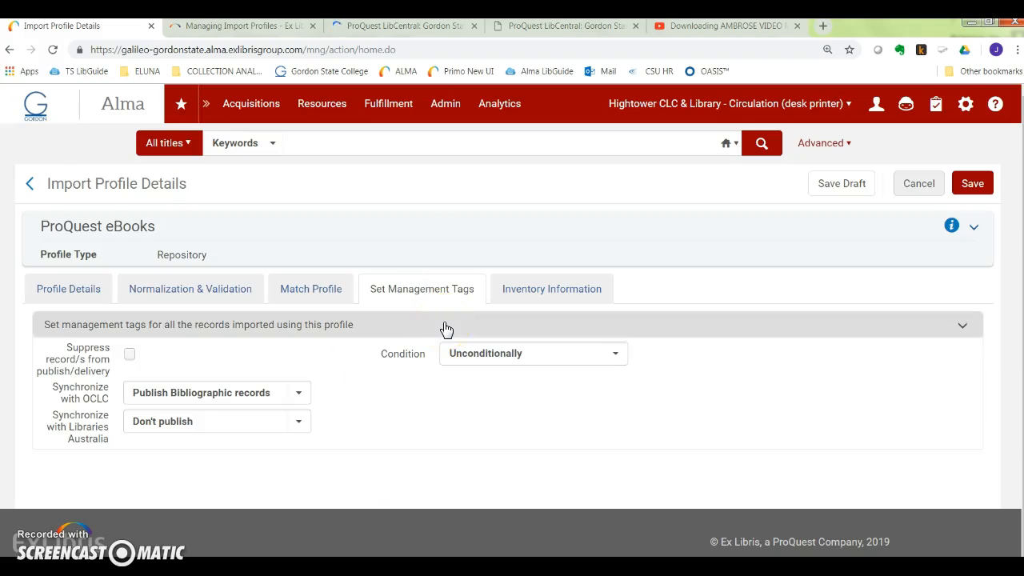
click(535, 291)
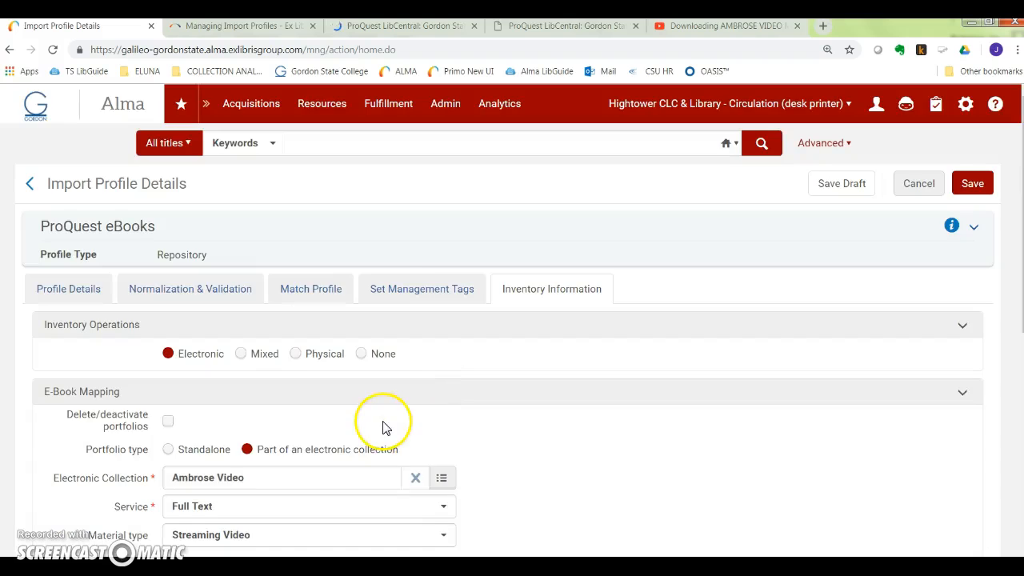
Set the ProQuest eBooks profile's material type to Book, choose Single portfolio, and save the profile.
scroll(384, 426, down, 3)
click(443, 334)
scroll(232, 443, down, 5)
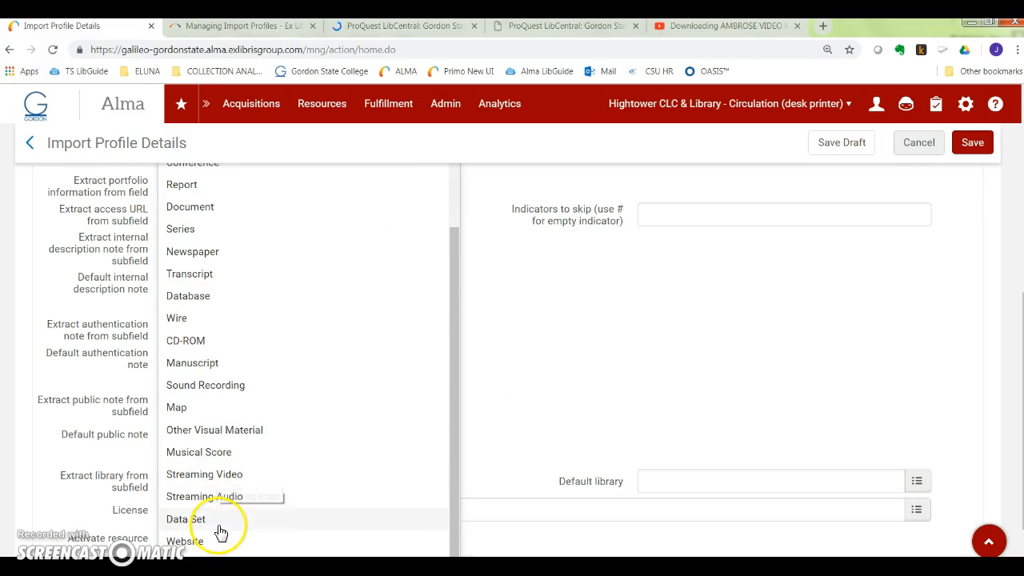
scroll(221, 533, down, 1)
scroll(221, 532, up, 5)
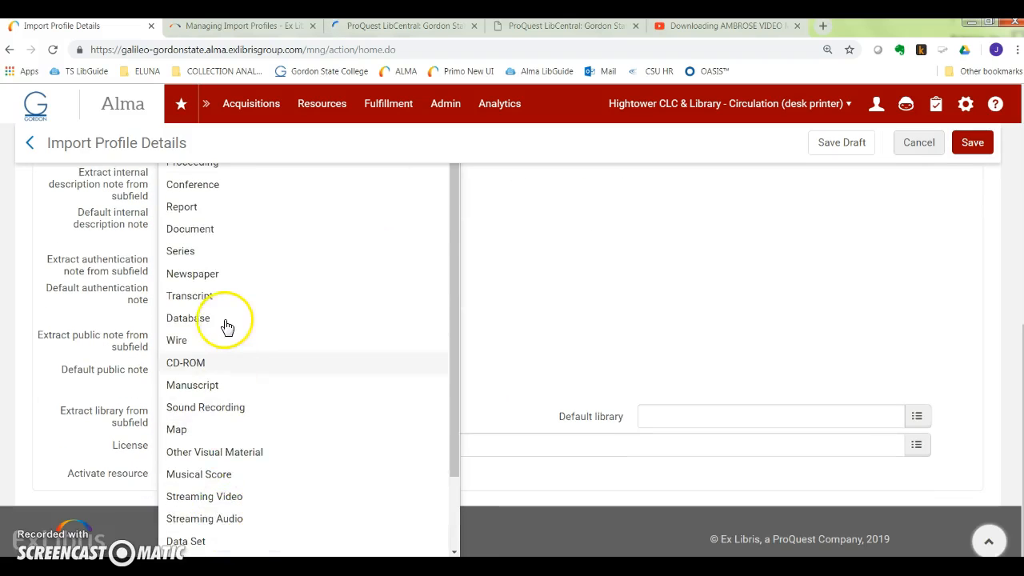
click(188, 234)
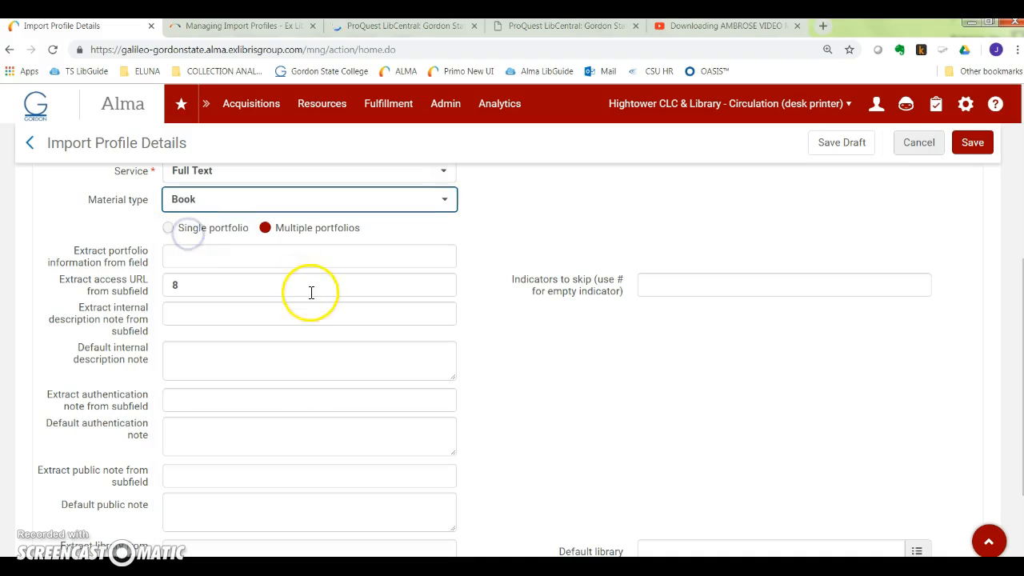
click(169, 228)
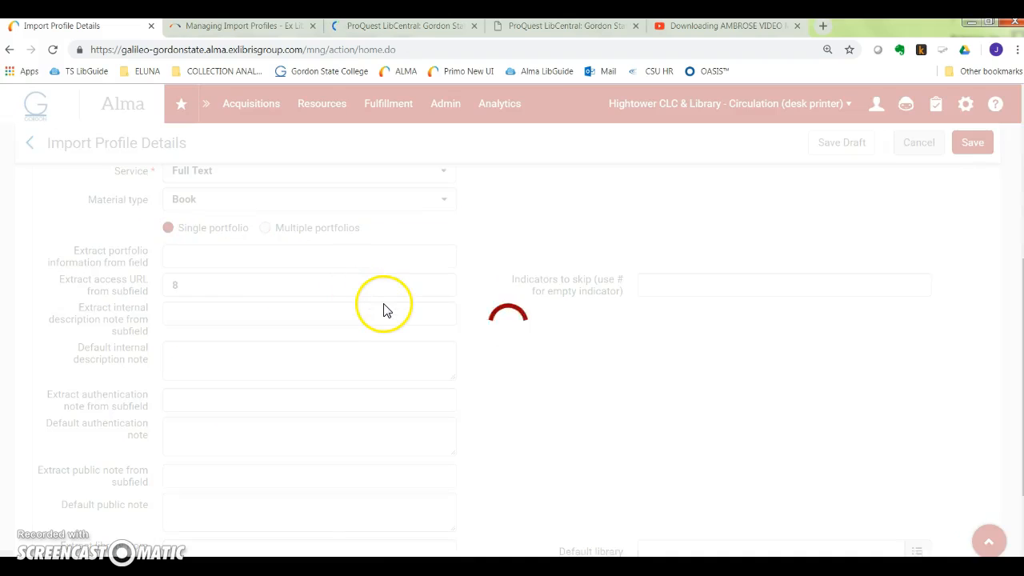
click(972, 144)
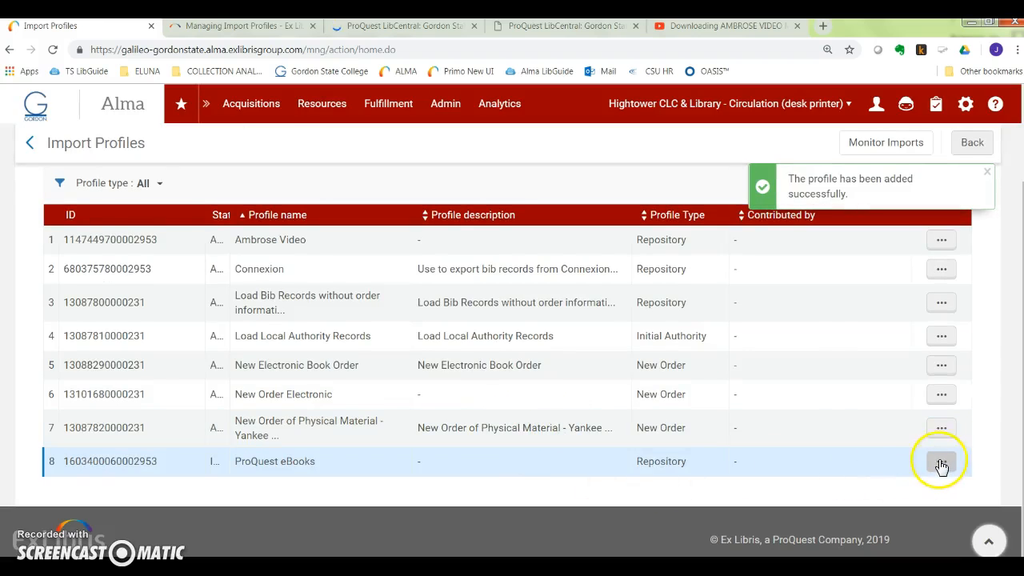
Reopen the ProQuest eBooks profile, select Inactive as its status, and save it.
click(941, 464)
click(855, 323)
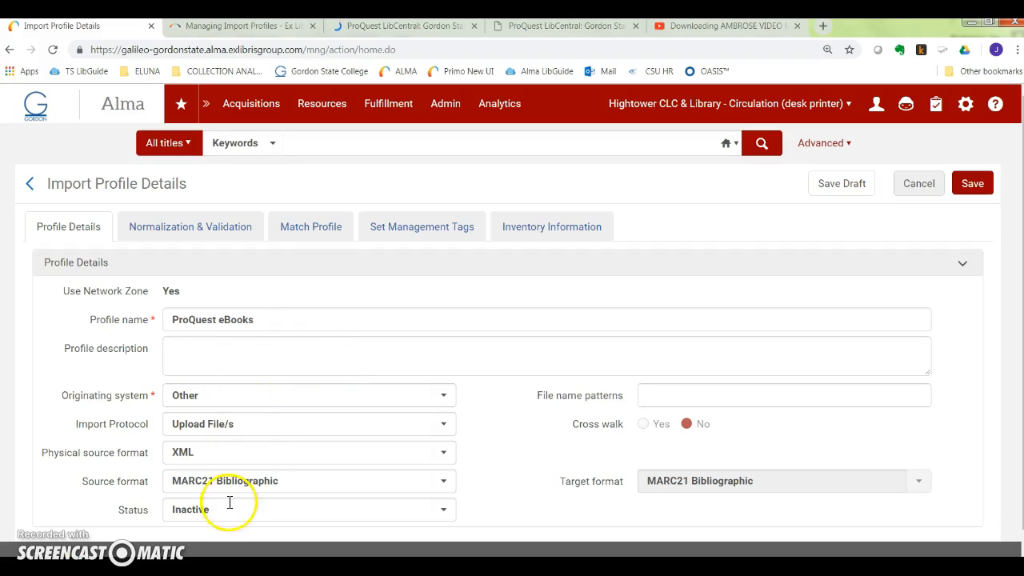
scroll(152, 504, down, 1)
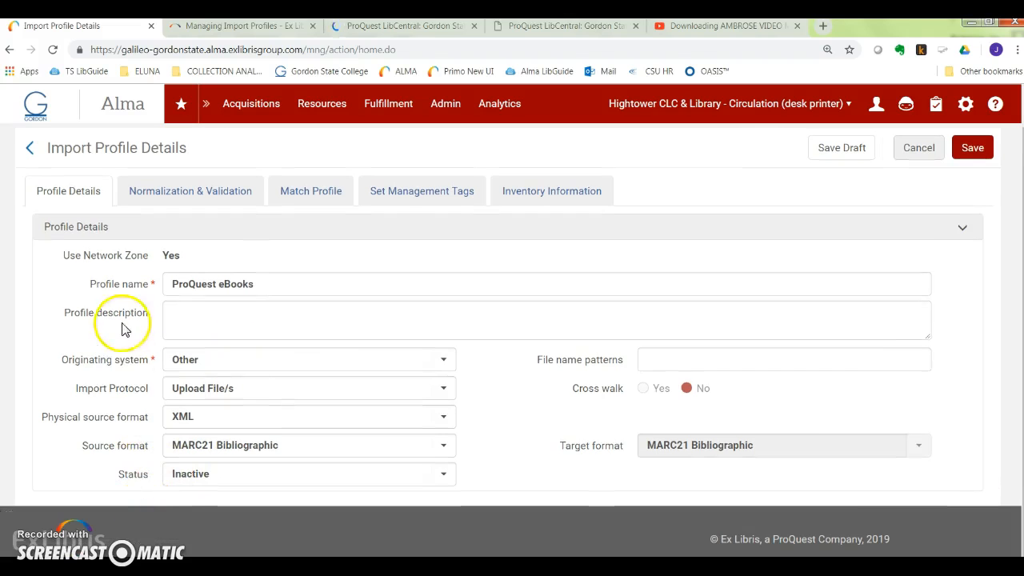
click(443, 475)
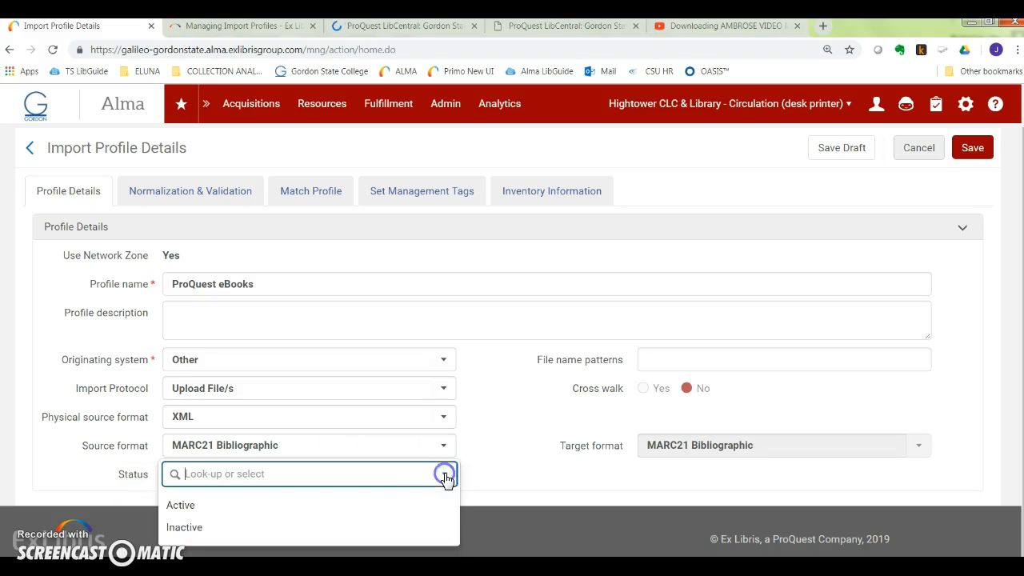
click(190, 527)
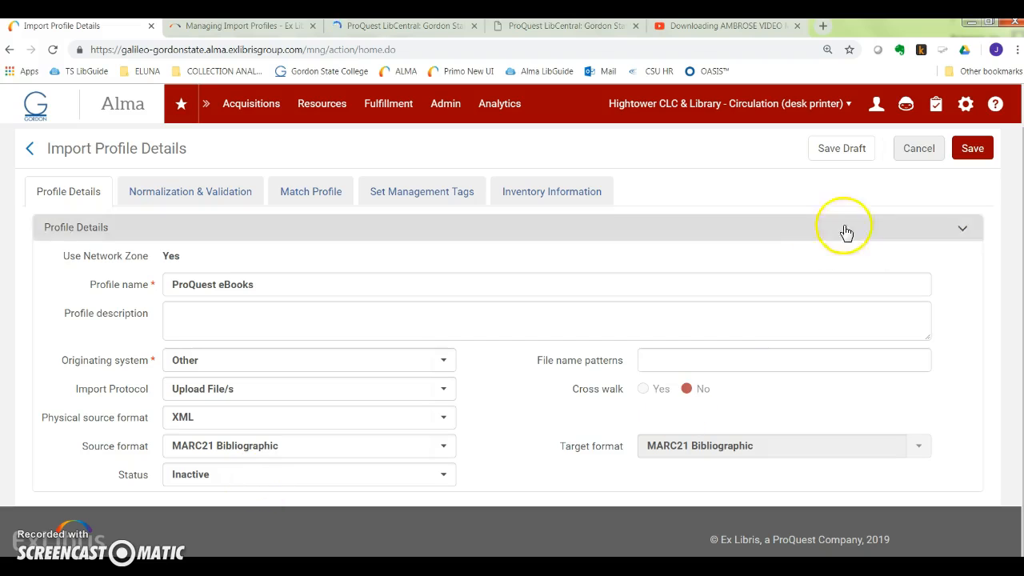
click(975, 150)
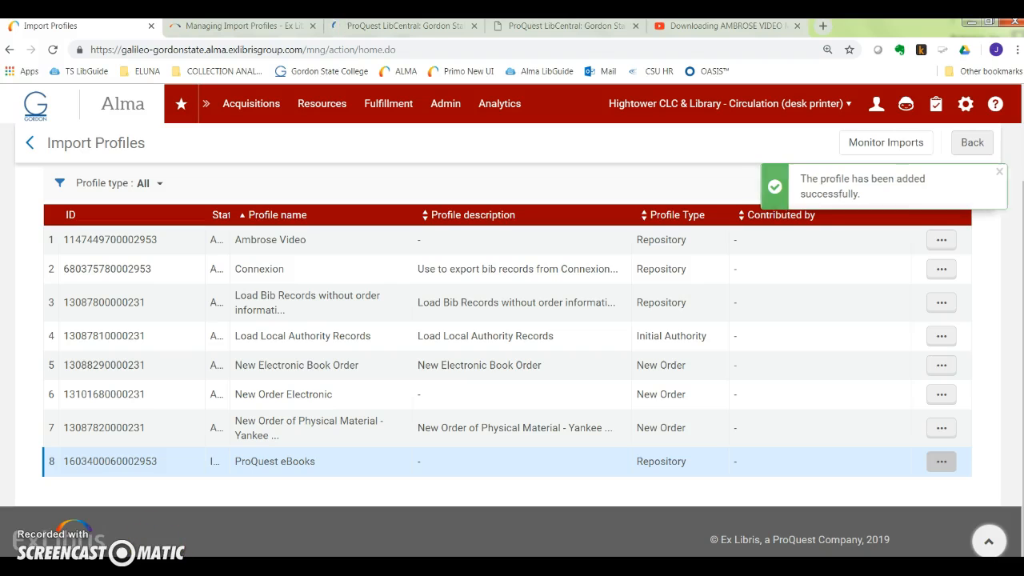
Edit the ProQuest eBooks profile again, set its status to Active, and save it.
click(941, 460)
click(322, 103)
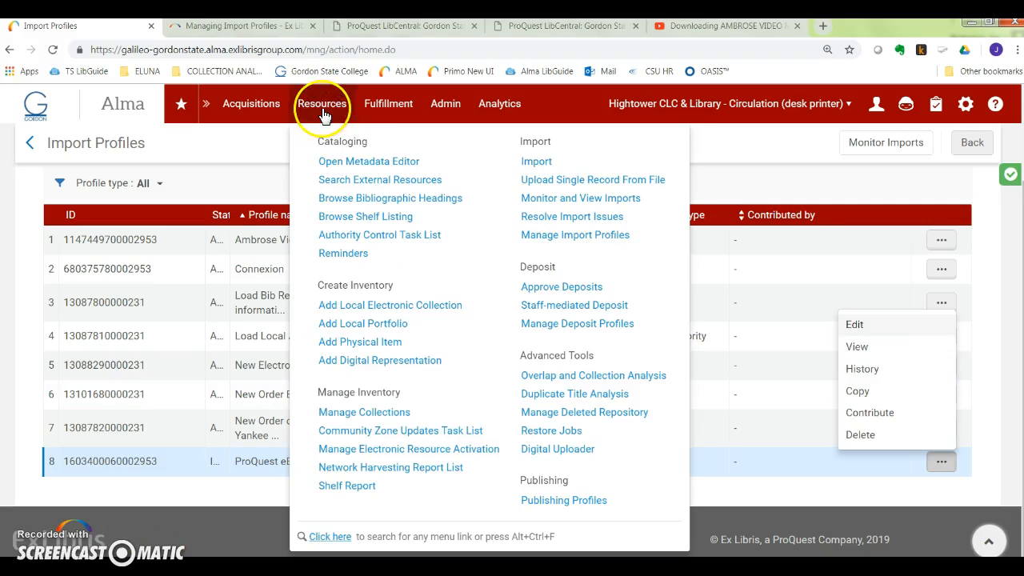
click(535, 163)
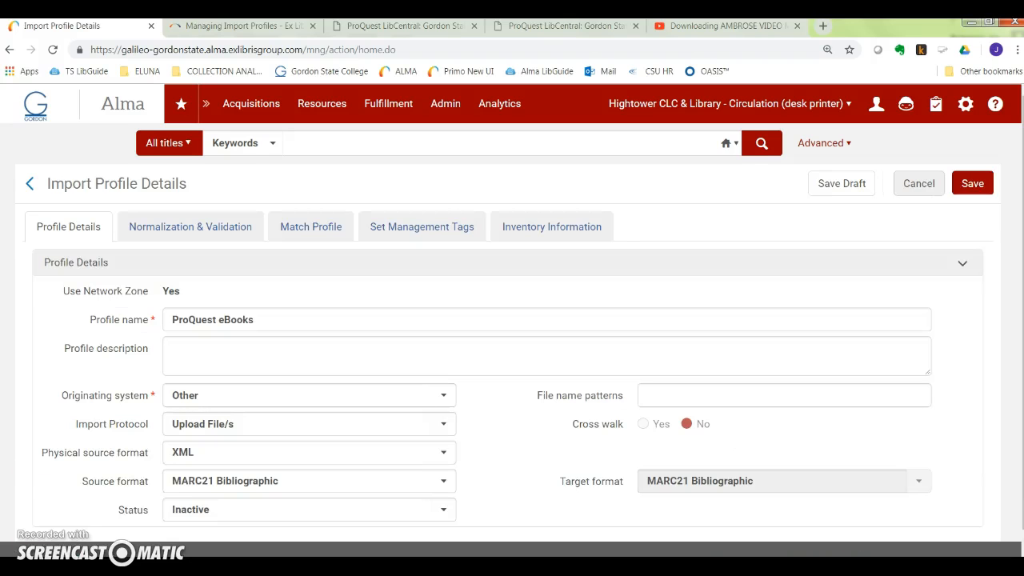
click(442, 509)
click(180, 542)
click(973, 184)
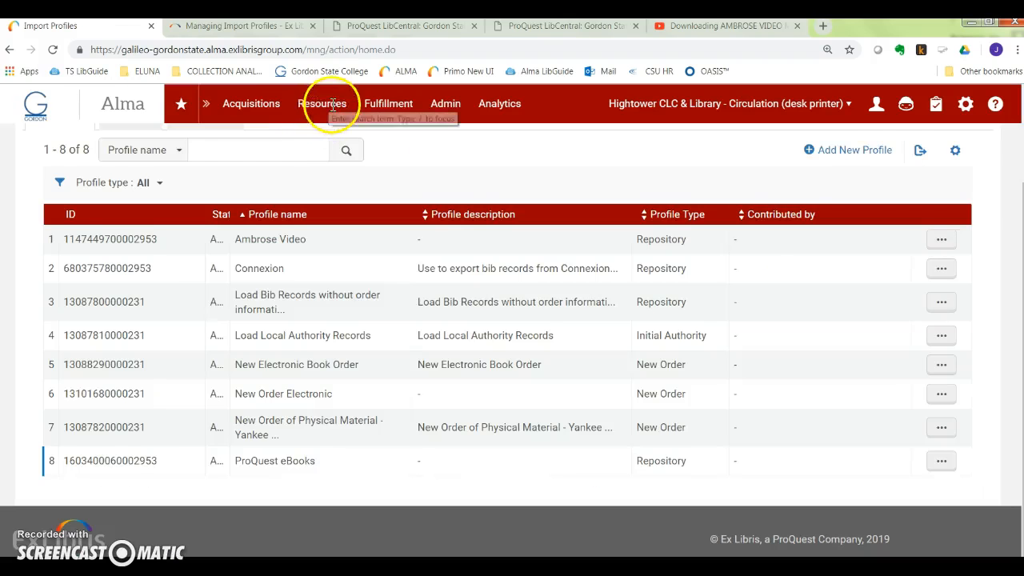
Open the list of profiles available for import and run the ProQuest eBooks profile.
click(328, 108)
click(536, 160)
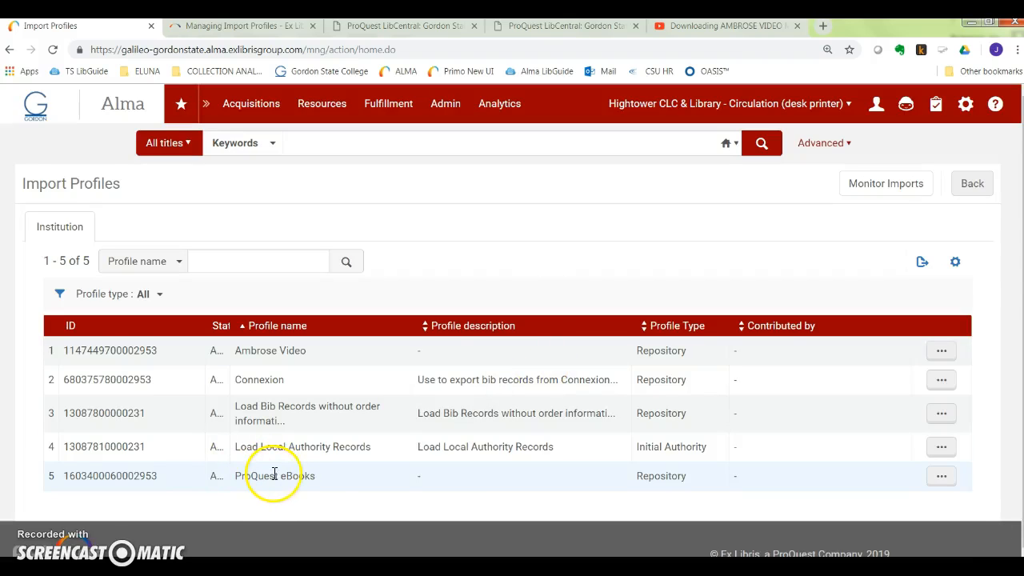
click(942, 476)
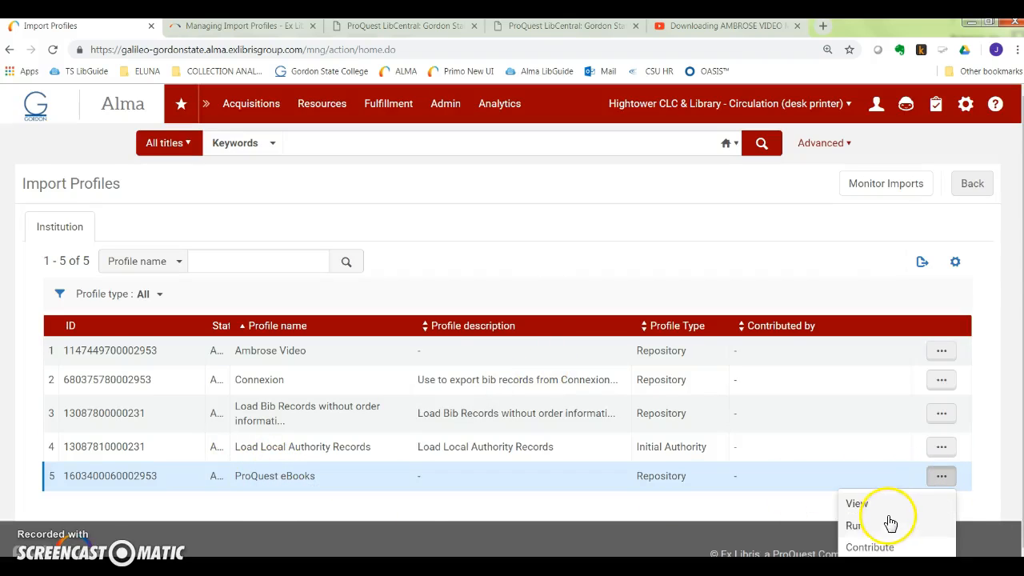
click(858, 525)
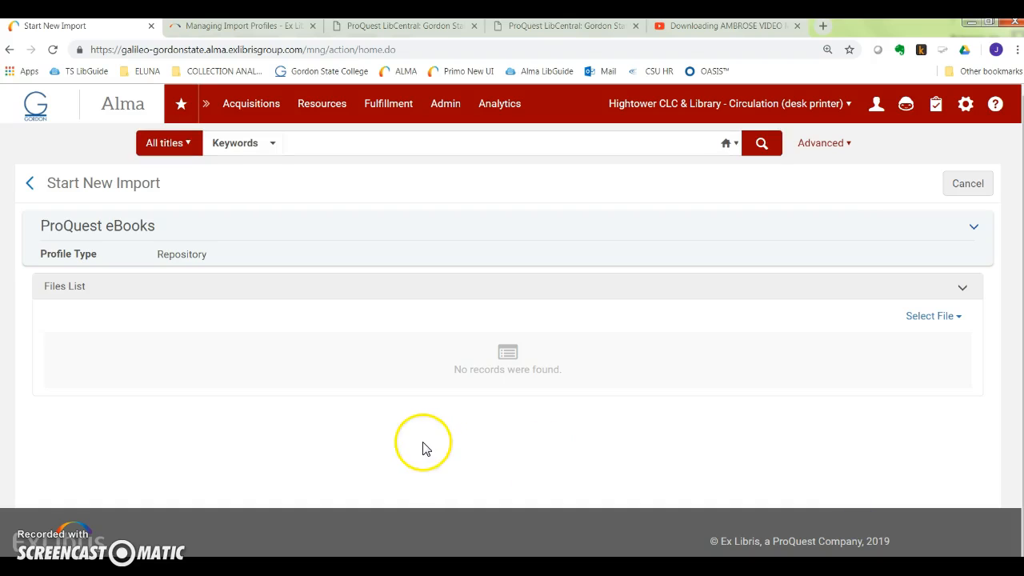
Browse for the import file, going to the Technical Services folder inside the library folder on drive N:.
click(952, 319)
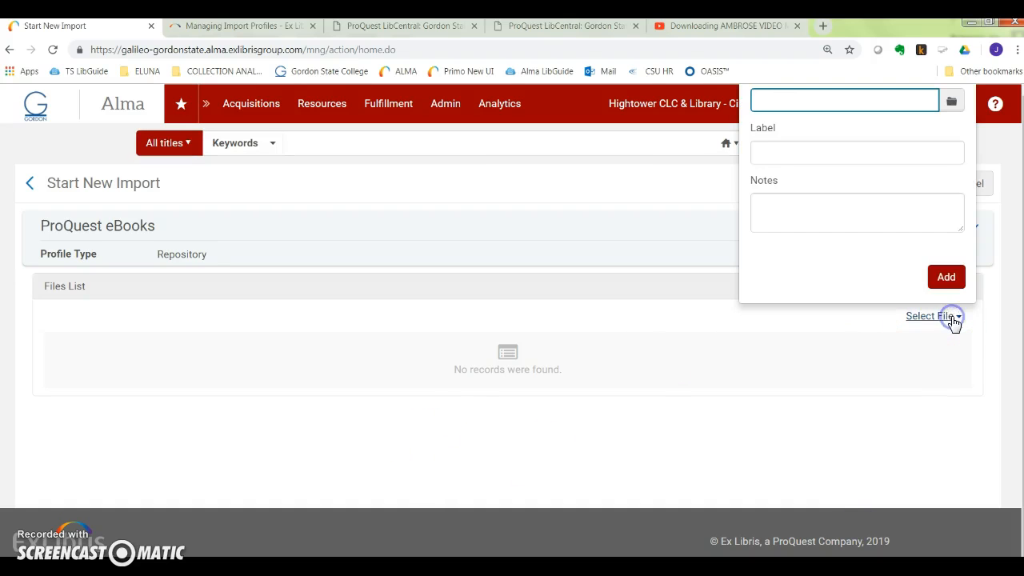
click(951, 101)
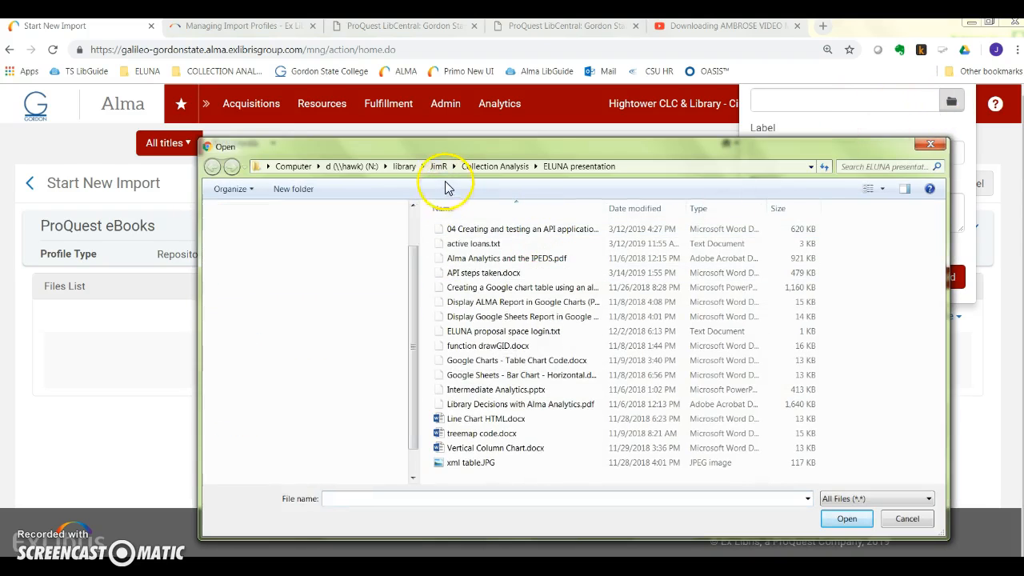
click(274, 446)
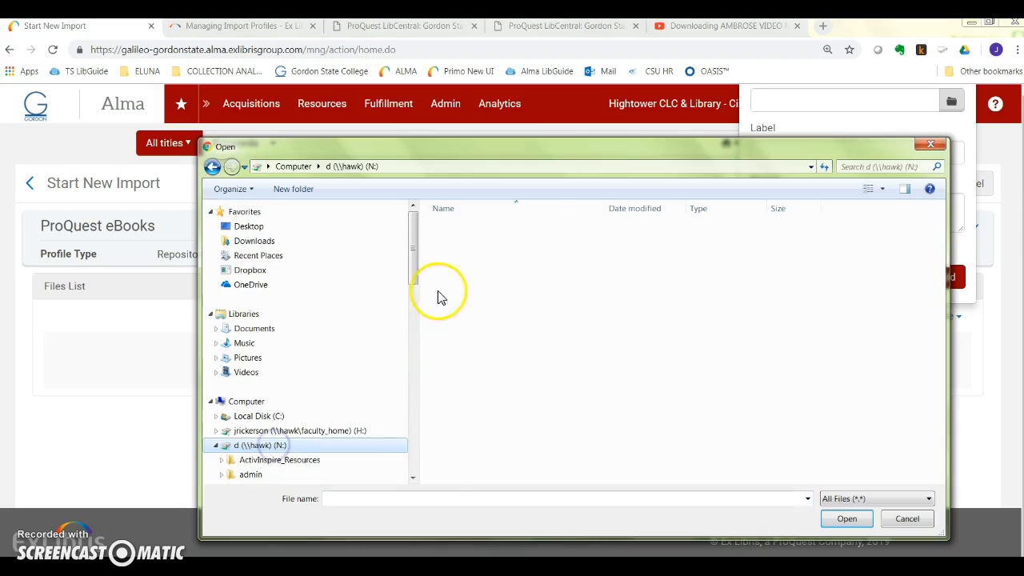
double_click(468, 479)
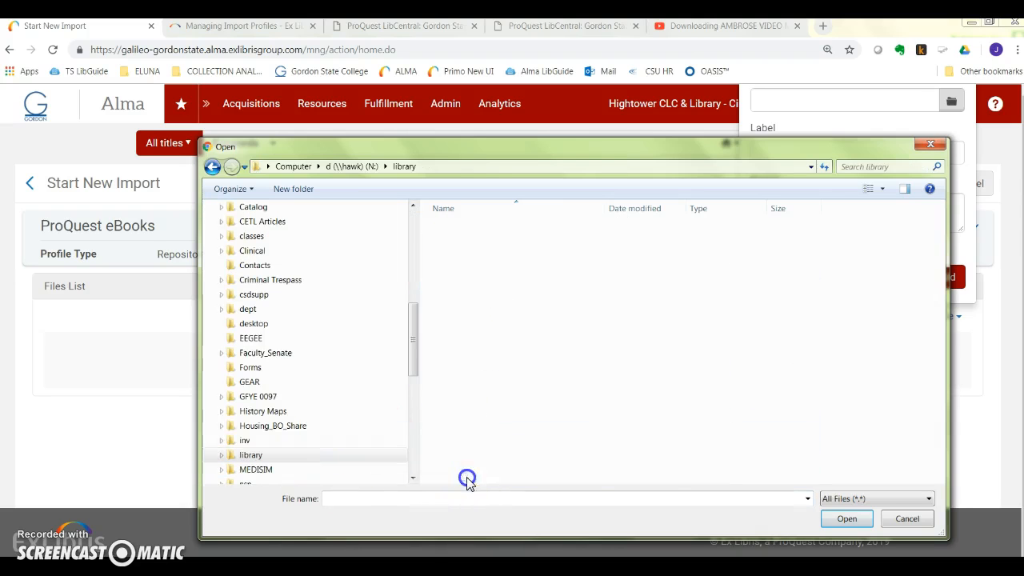
scroll(469, 459, down, 15)
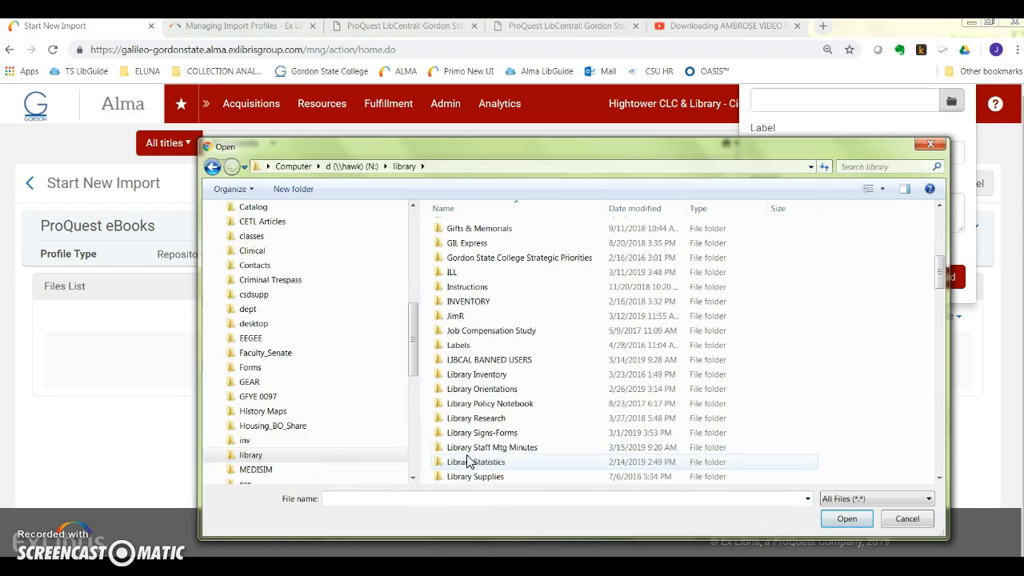
scroll(469, 462, down, 8)
click(478, 320)
double_click(478, 320)
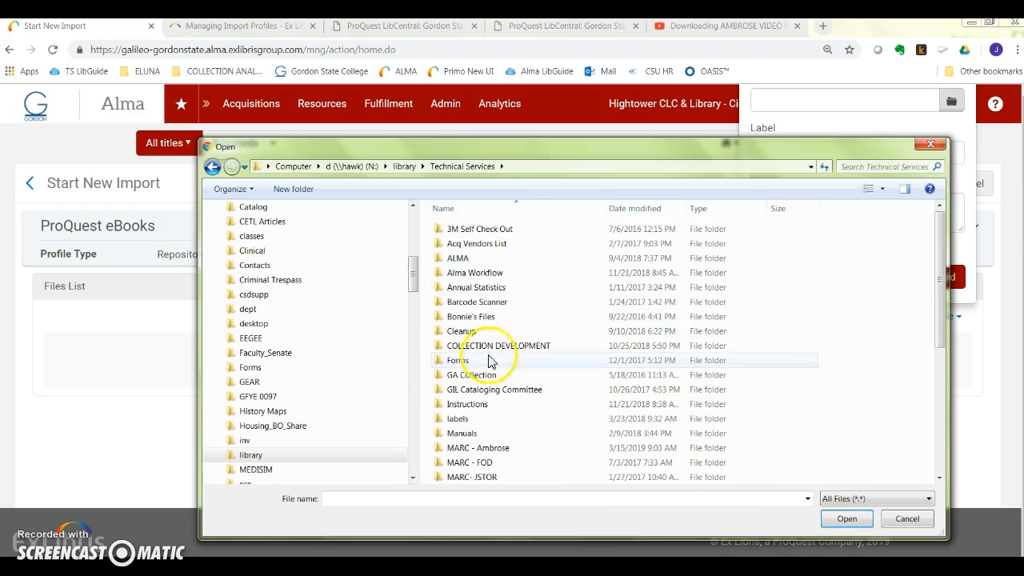
Choose "unarmed and dangerous.xml" from MARC - Ambrose > ProQuest eBooks and add it to the import's file list.
double_click(498, 448)
double_click(484, 231)
click(486, 232)
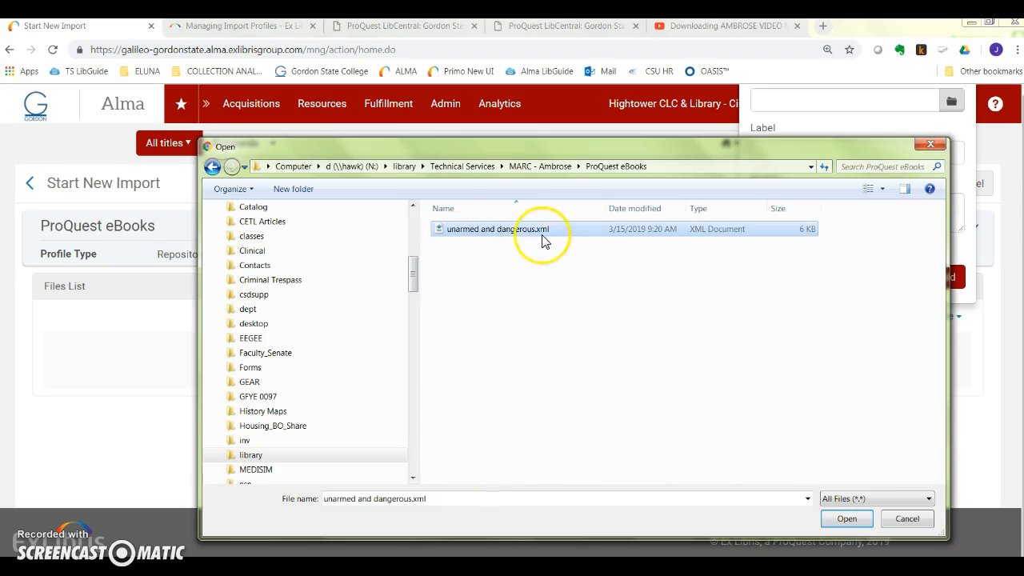
click(846, 519)
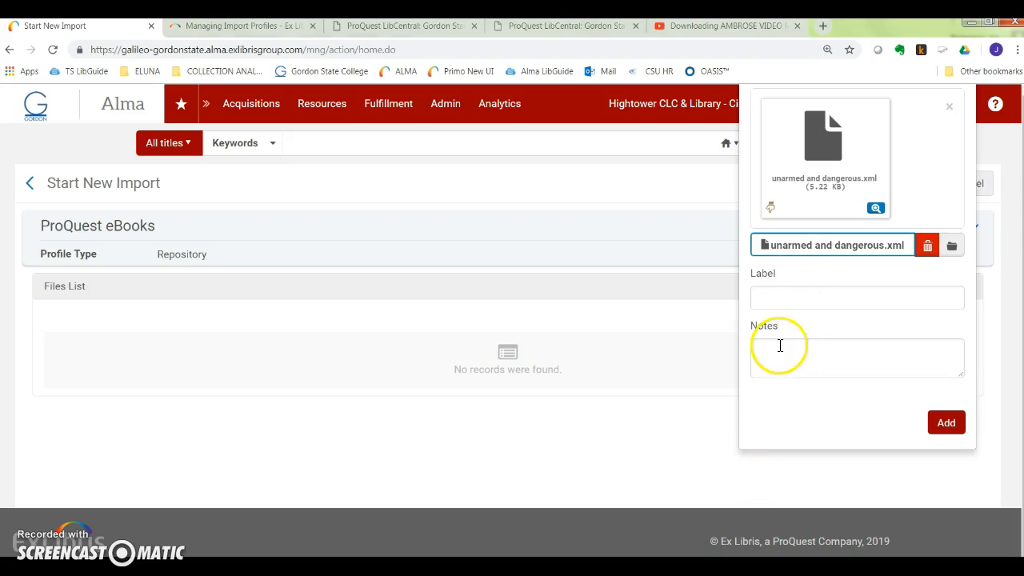
click(948, 424)
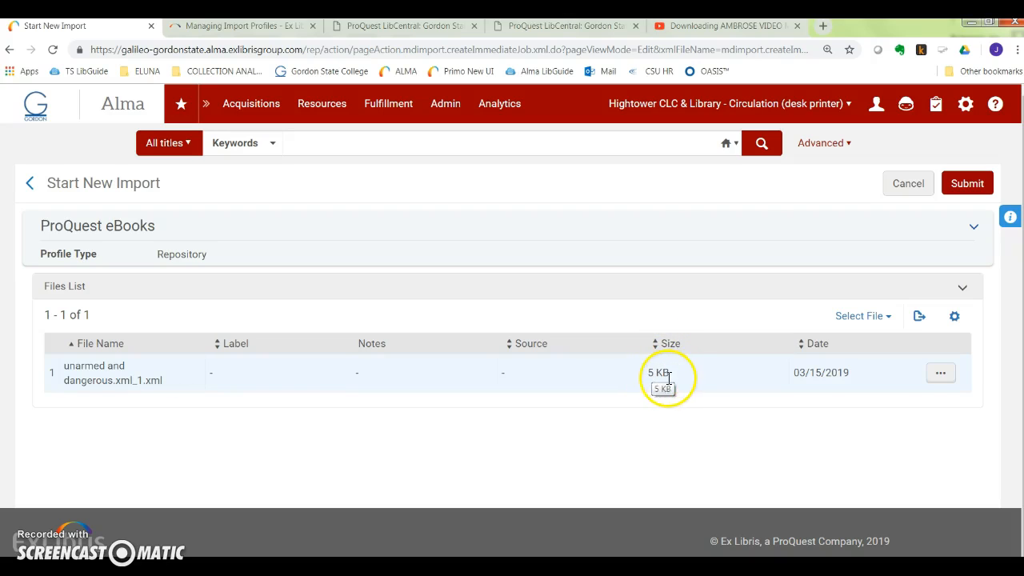
Submit the ProQuest eBooks import with its file and refresh the list of import jobs.
click(942, 373)
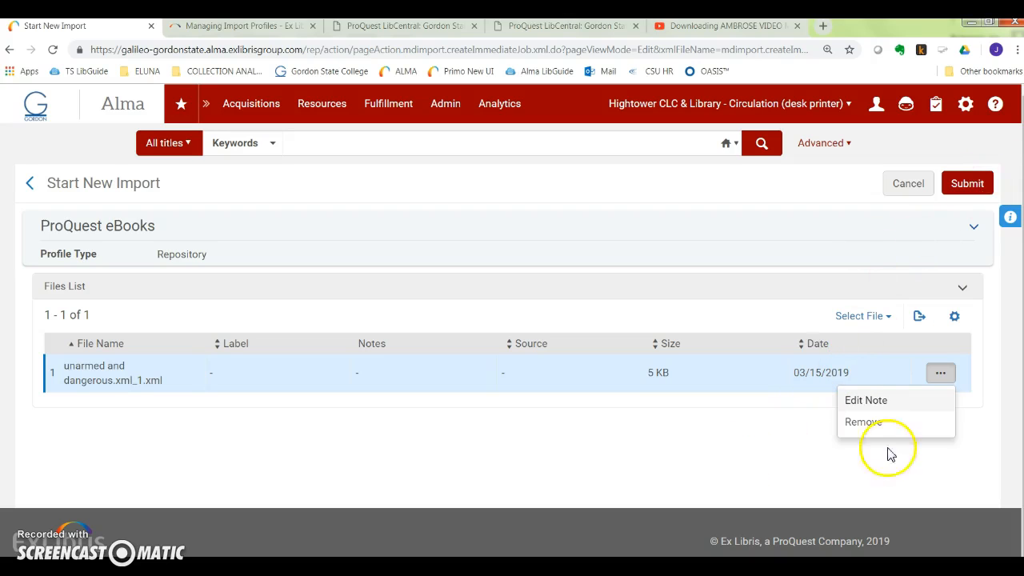
click(858, 466)
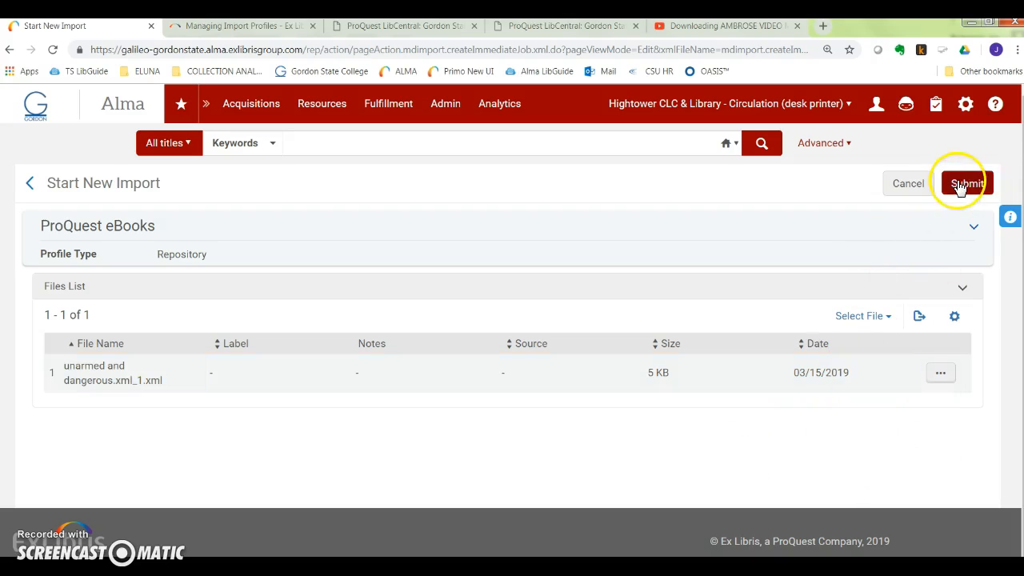
click(966, 185)
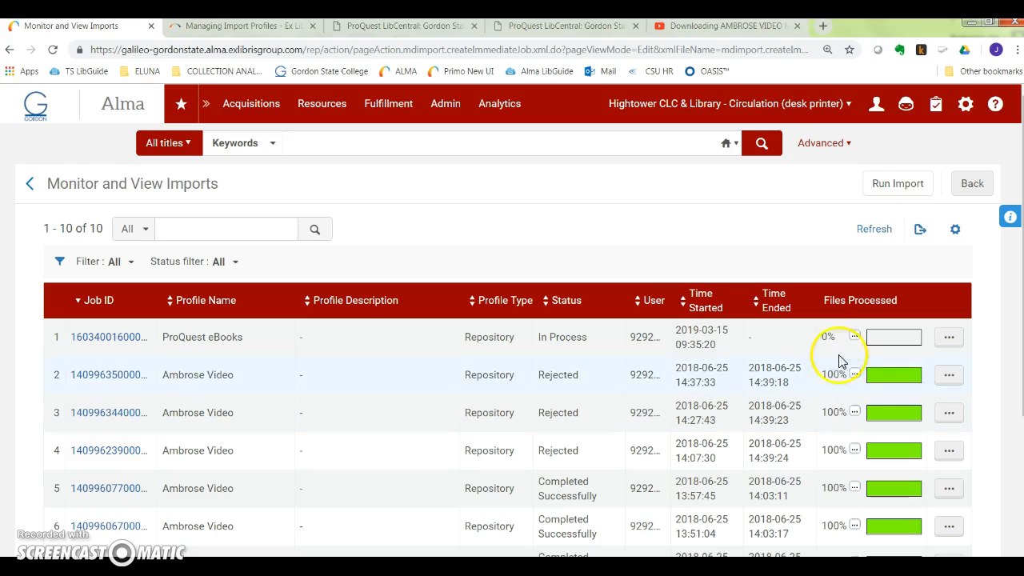
click(875, 231)
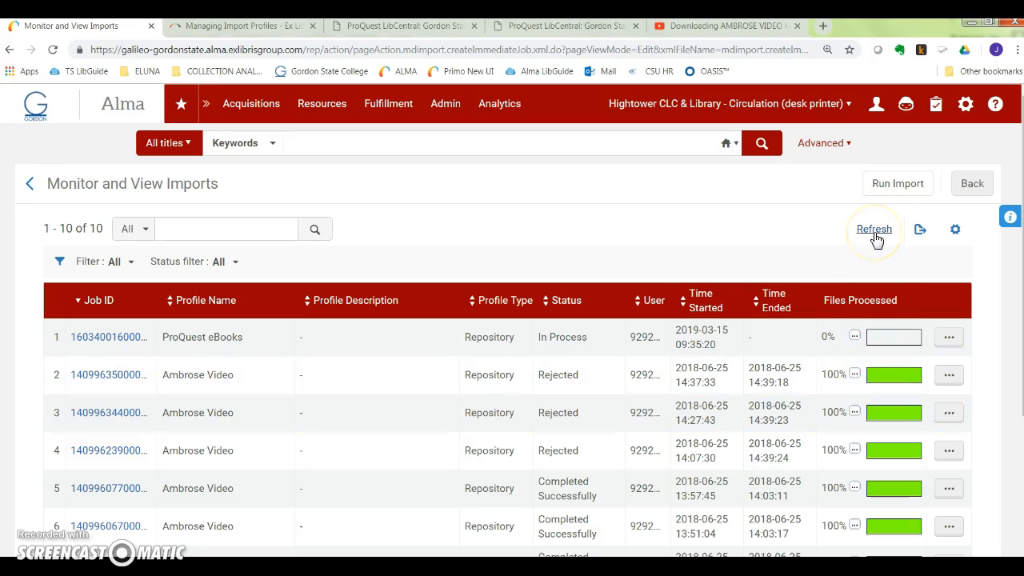
Refresh the import jobs and open the ProQuest eBooks job's report to review its status, counters and record sections.
click(875, 230)
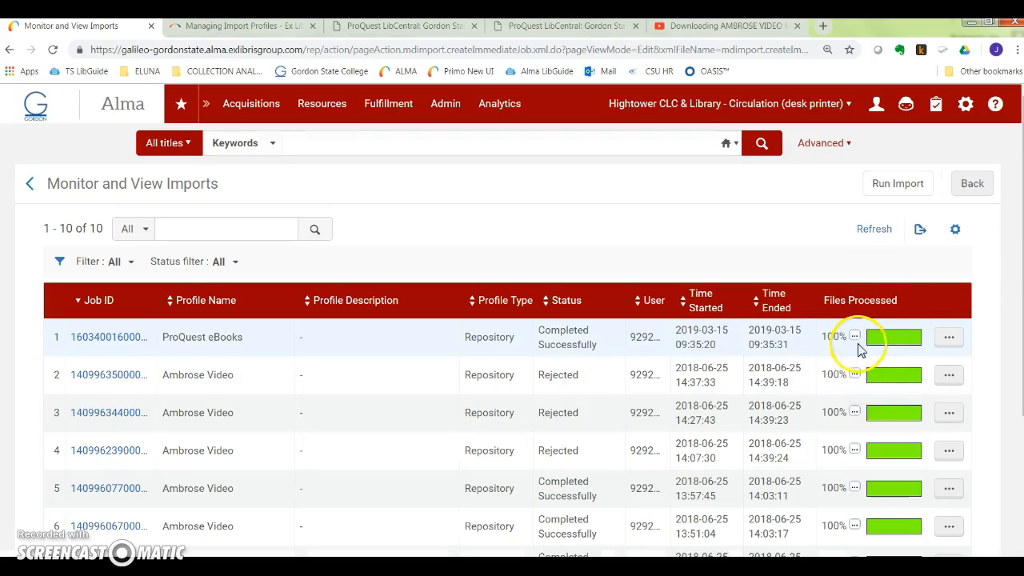
click(950, 340)
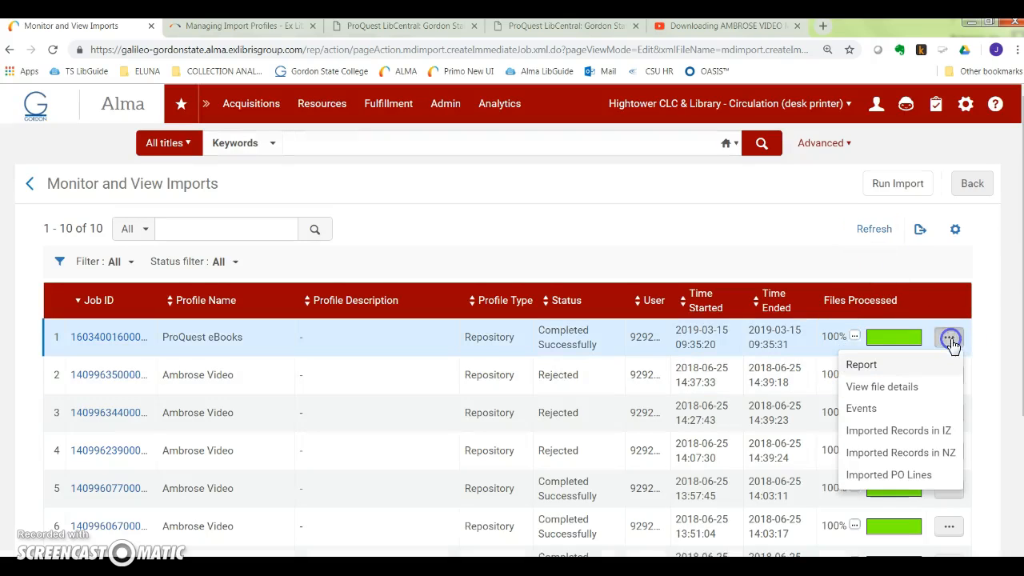
click(862, 367)
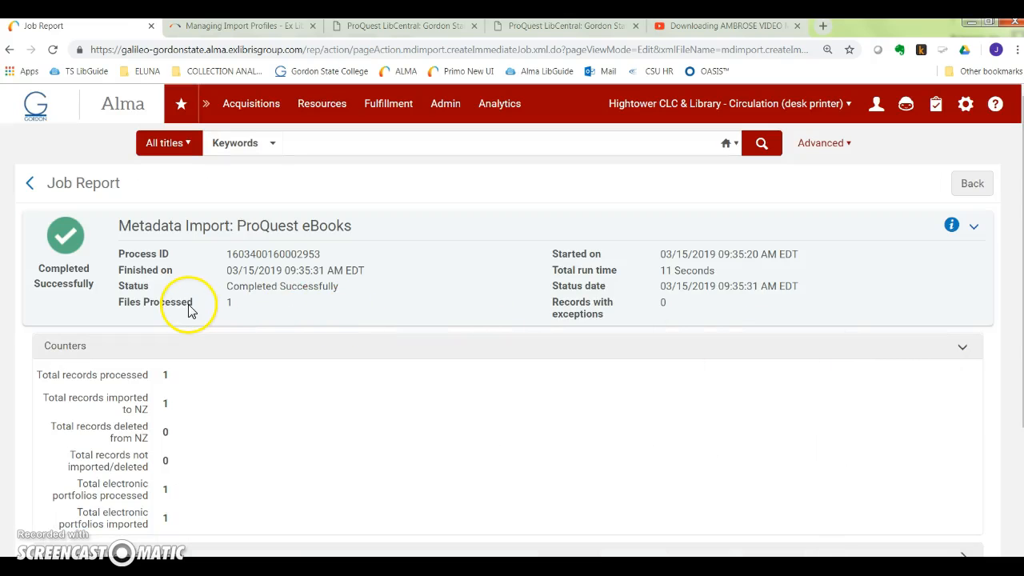
drag(229, 288, 372, 290)
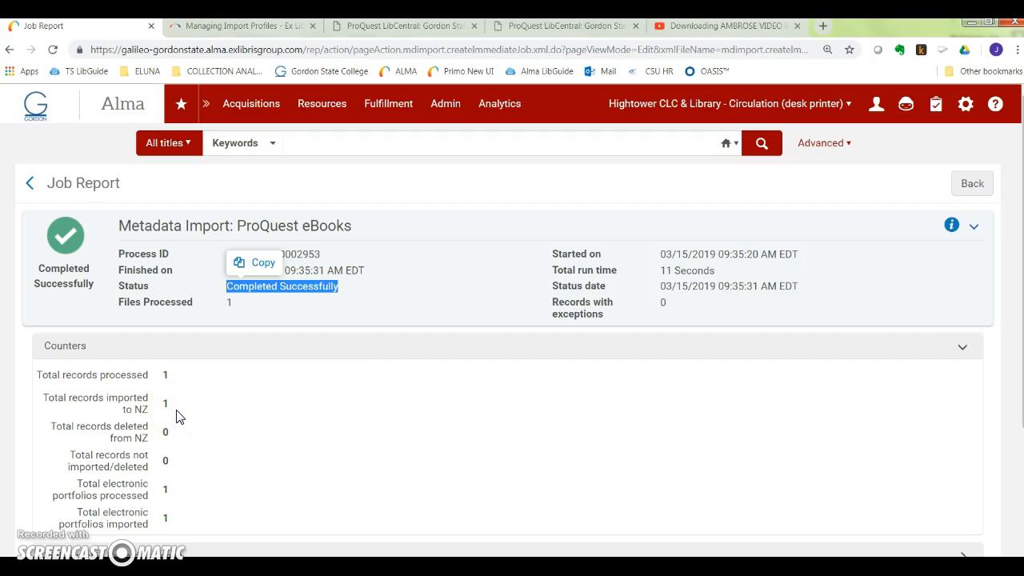
scroll(178, 416, down, 1)
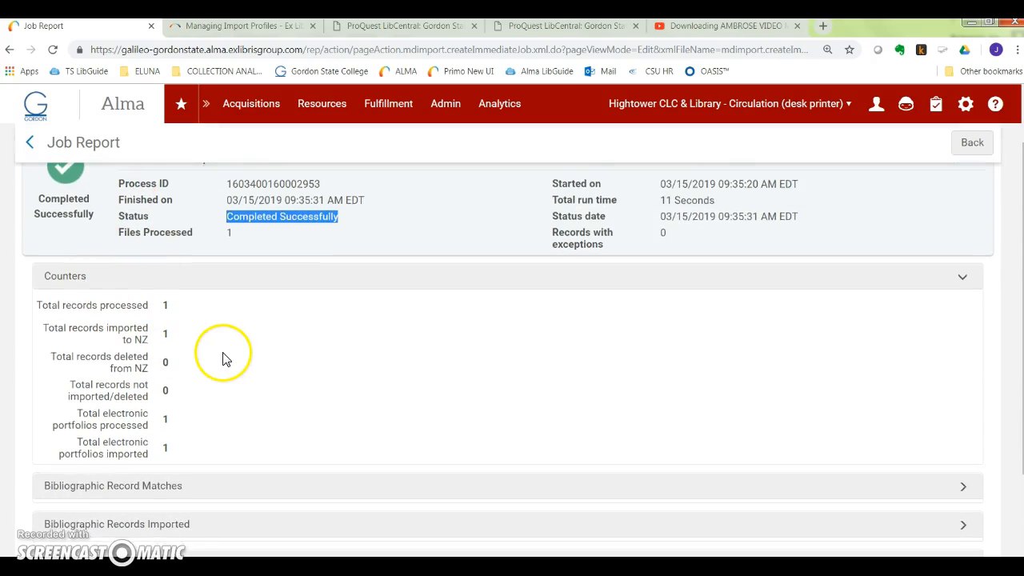
scroll(222, 359, down, 2)
scroll(221, 353, up, 3)
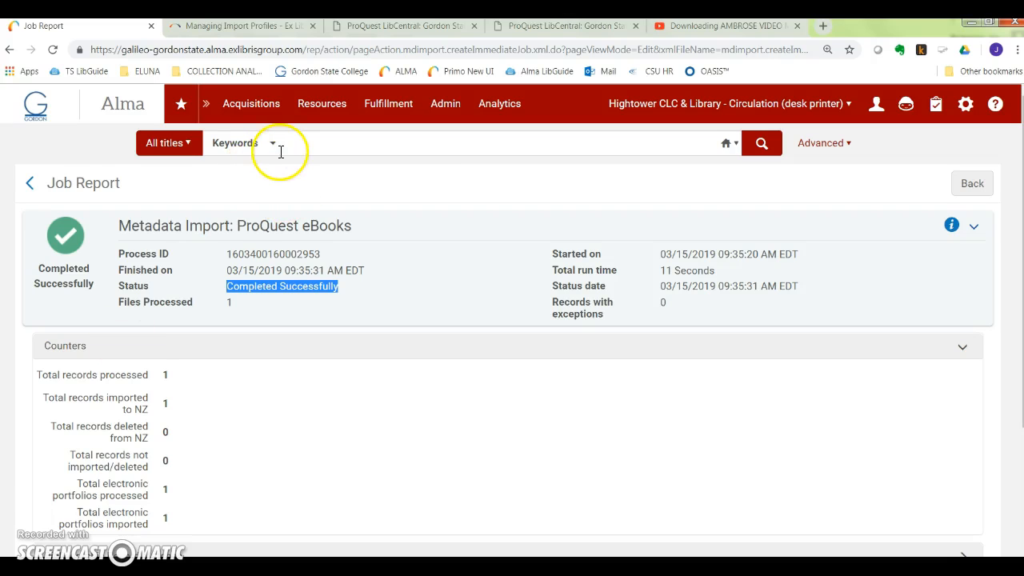
Search all titles by keyword for "unarmed and dangerous".
click(308, 146)
text(unarmed and dangerous)
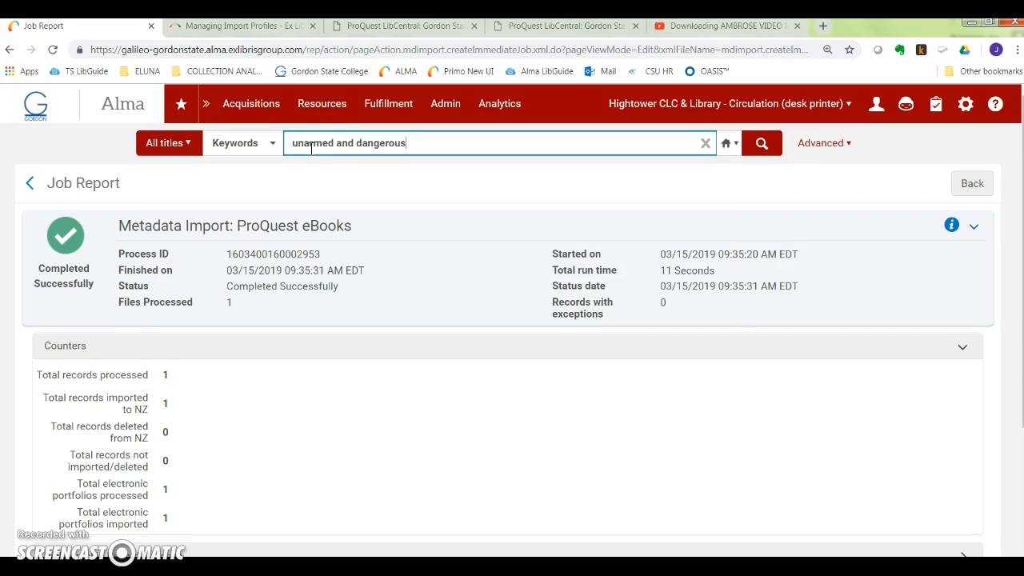
click(761, 142)
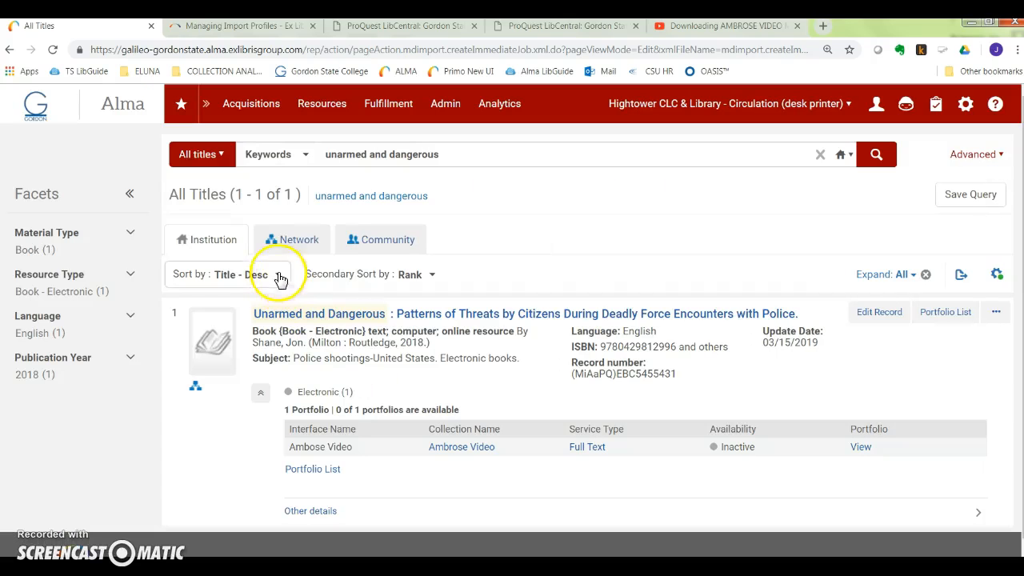
Check the Network results limited to Book - Electronic for Unarmed and Dangerous and show which institutions hold it.
click(298, 242)
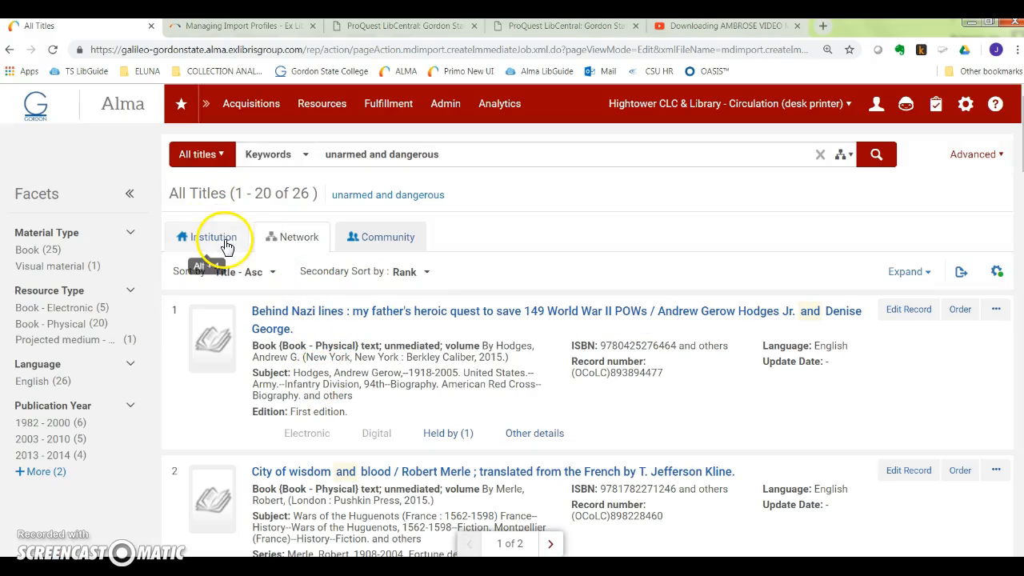
scroll(289, 352, down, 3)
scroll(291, 357, down, 4)
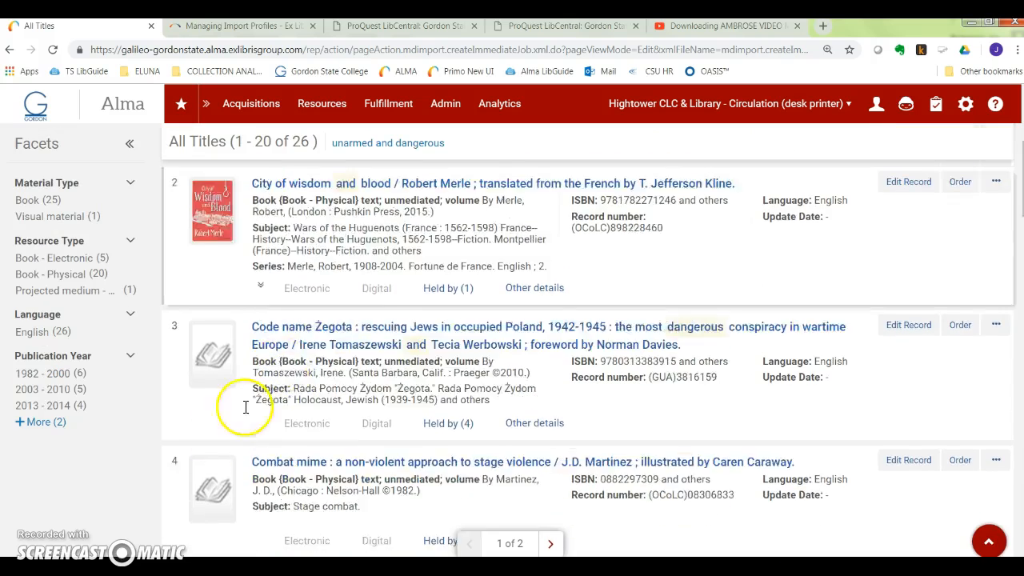
scroll(125, 508, down, 2)
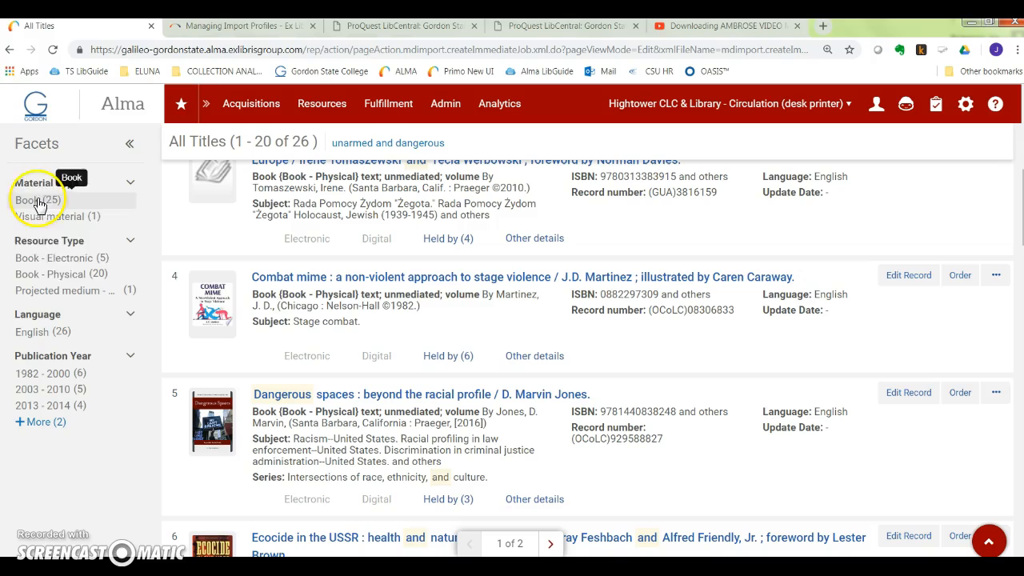
click(70, 261)
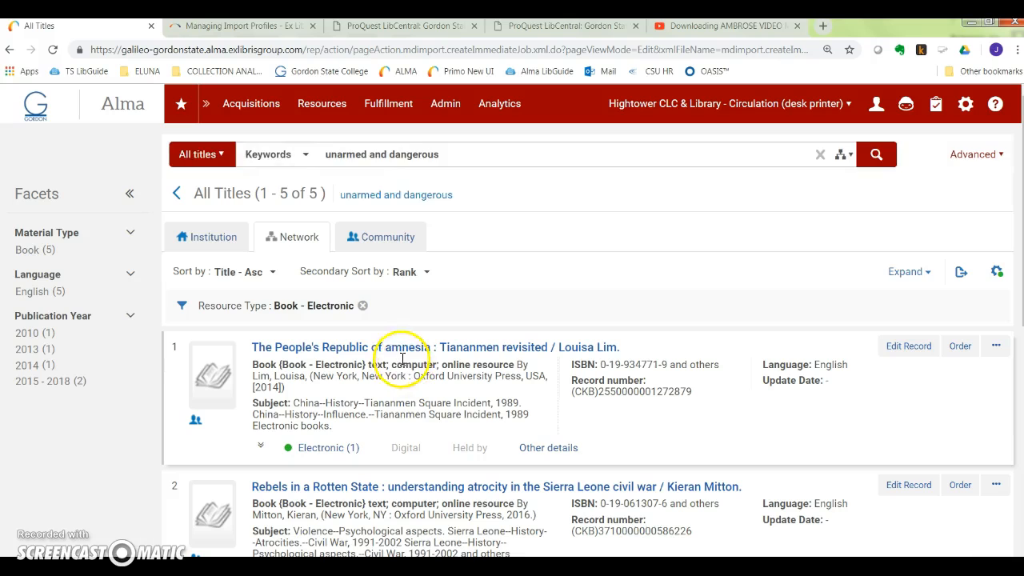
scroll(402, 410, down, 3)
scroll(402, 410, down, 3)
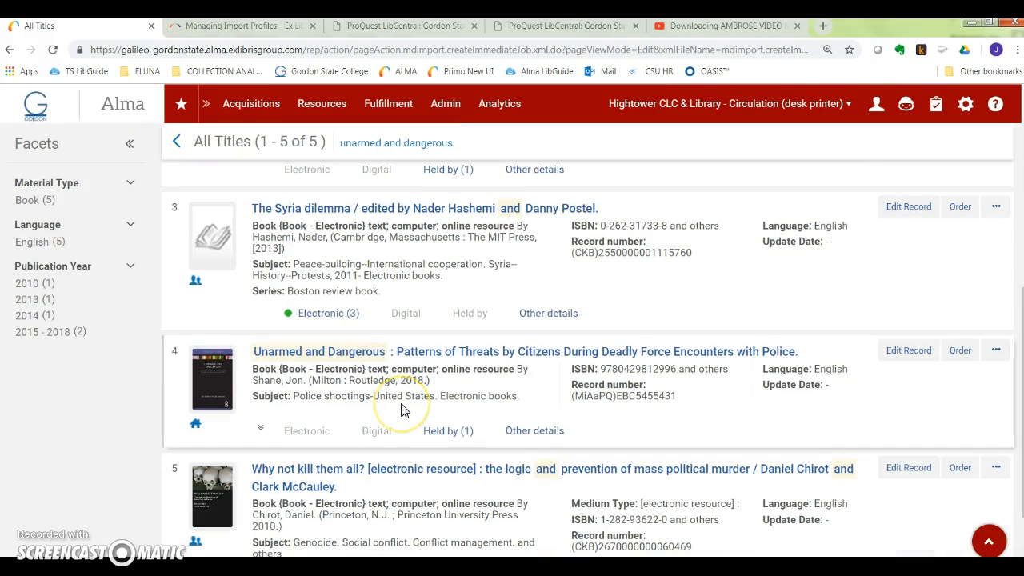
click(449, 431)
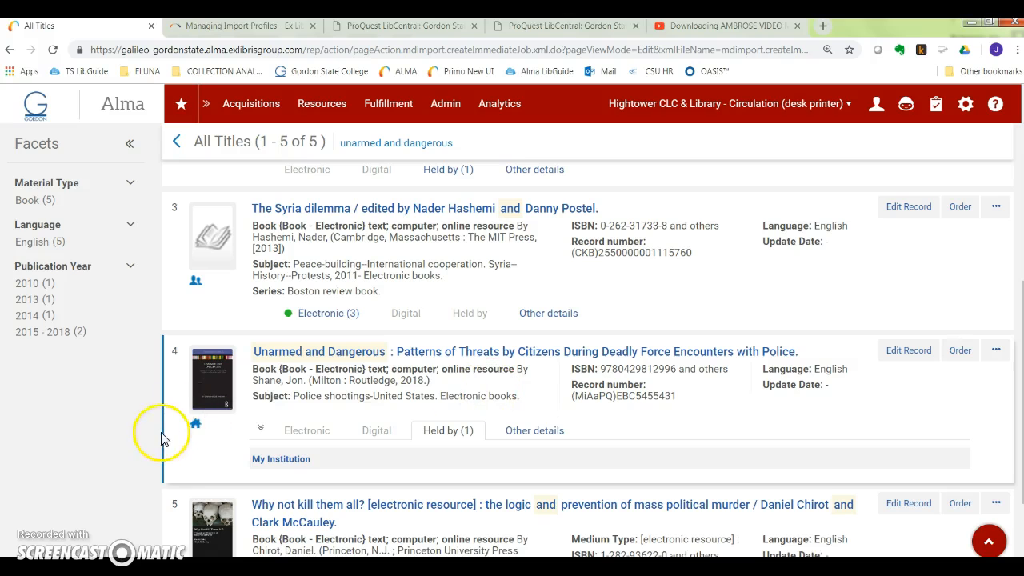
Go to the institution's copy of Unarmed and Dangerous and review its electronic portfolio's interface, collection and availability.
click(195, 424)
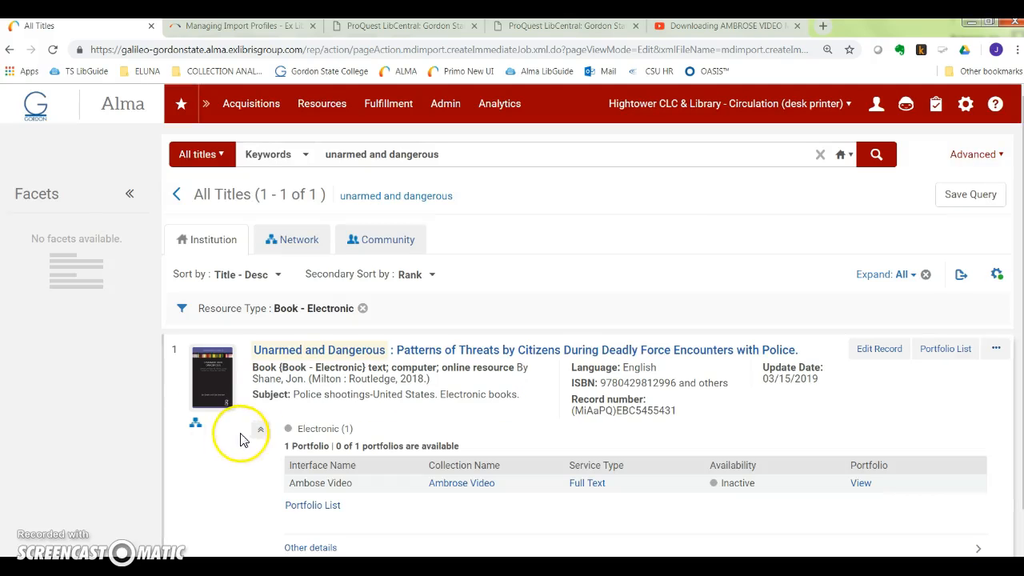
scroll(264, 441, down, 1)
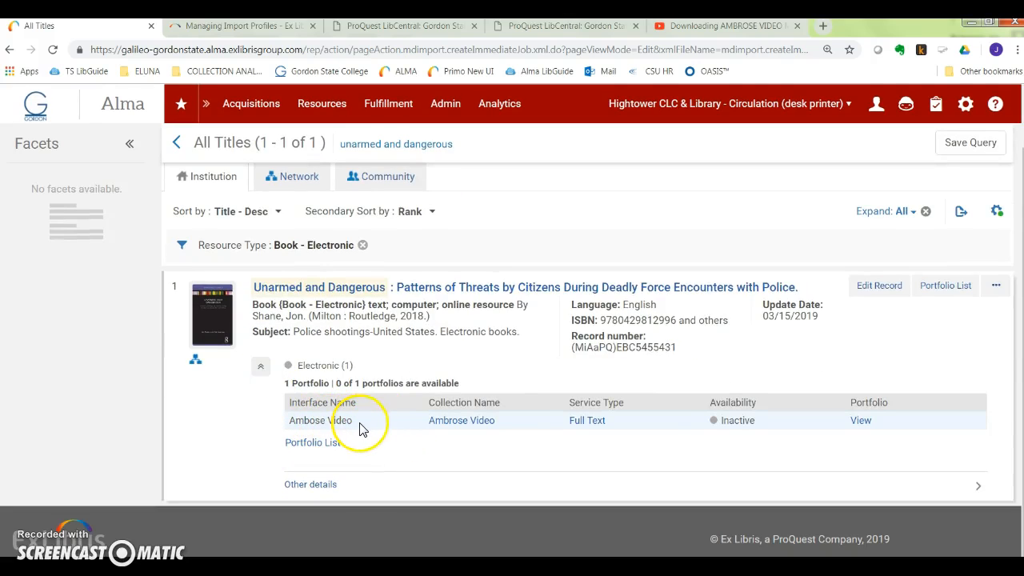
click(456, 432)
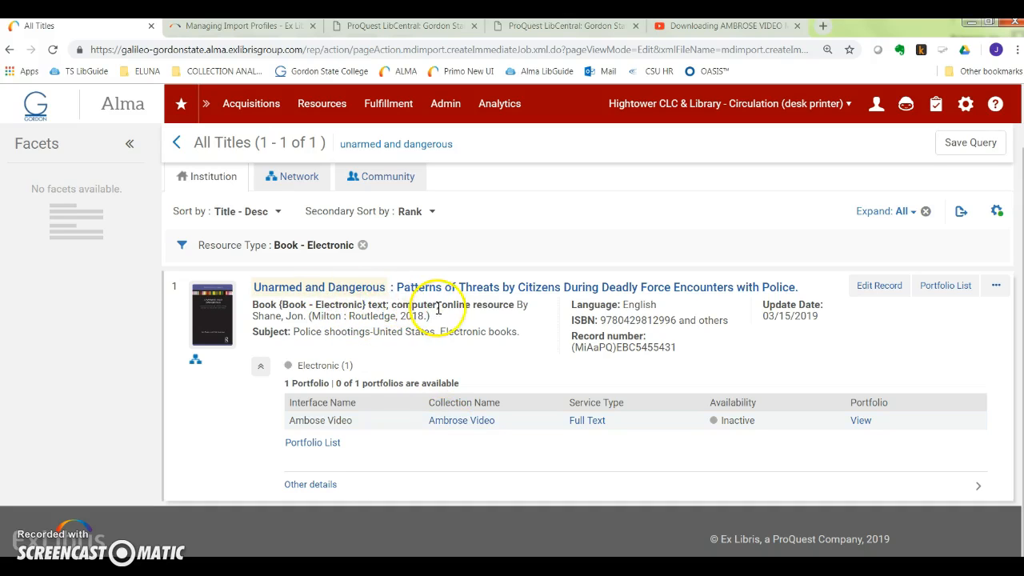
Open the Unarmed and Dangerous record for editing and review its MARC fields, including contents, notes and subjects.
click(890, 285)
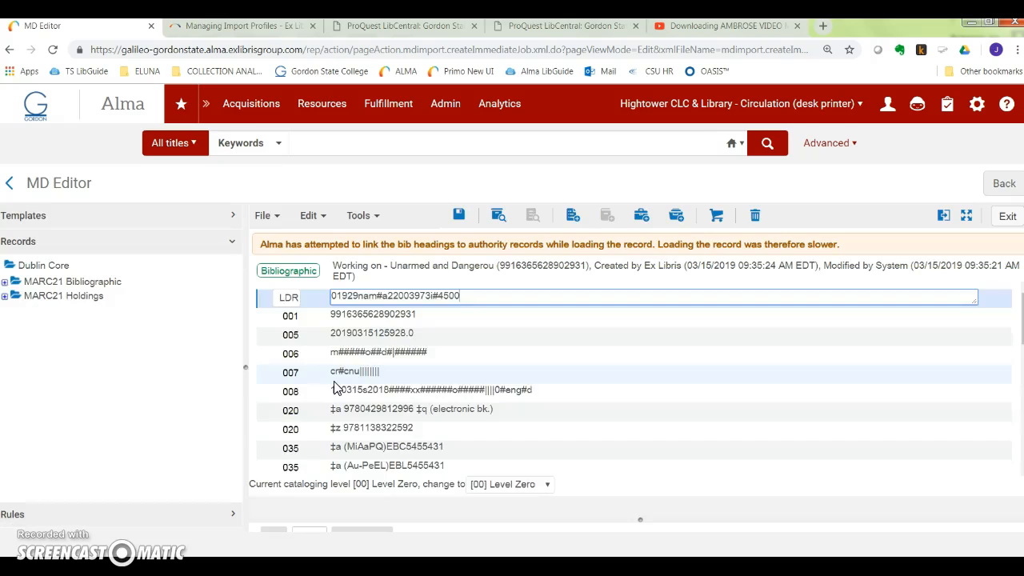
scroll(336, 389, down, 5)
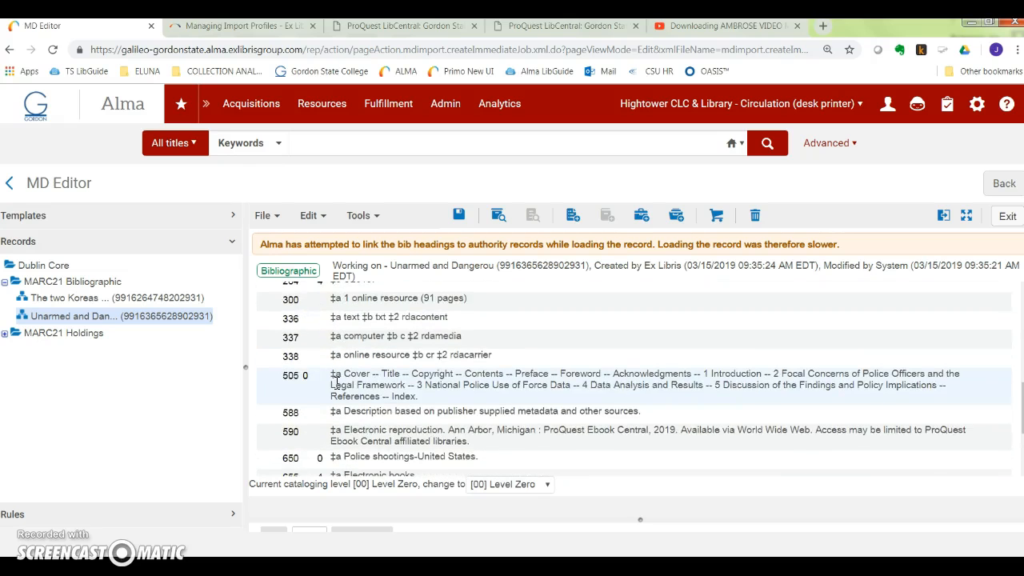
scroll(336, 382, down, 1)
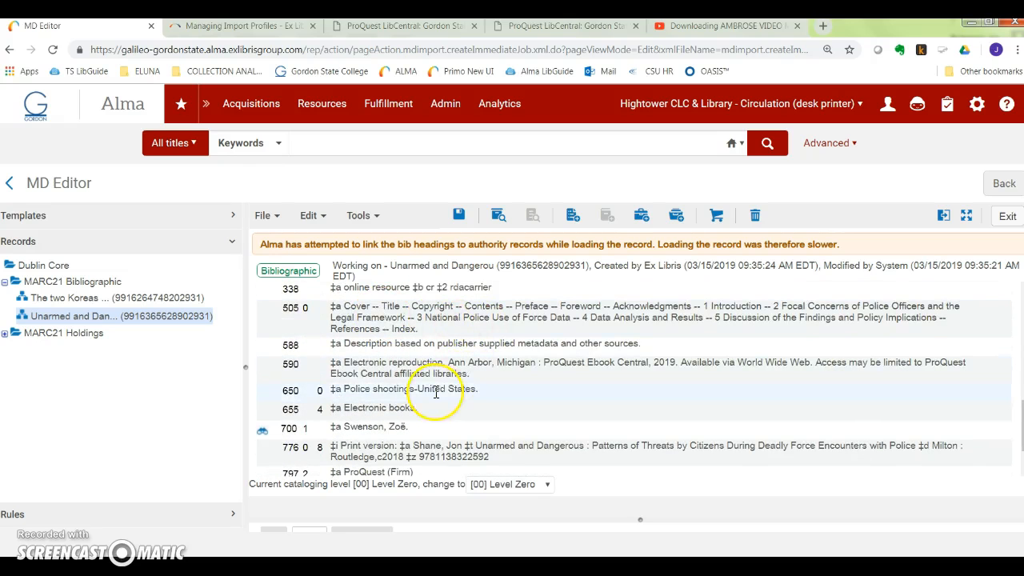
scroll(437, 392, down, 1)
scroll(436, 392, up, 8)
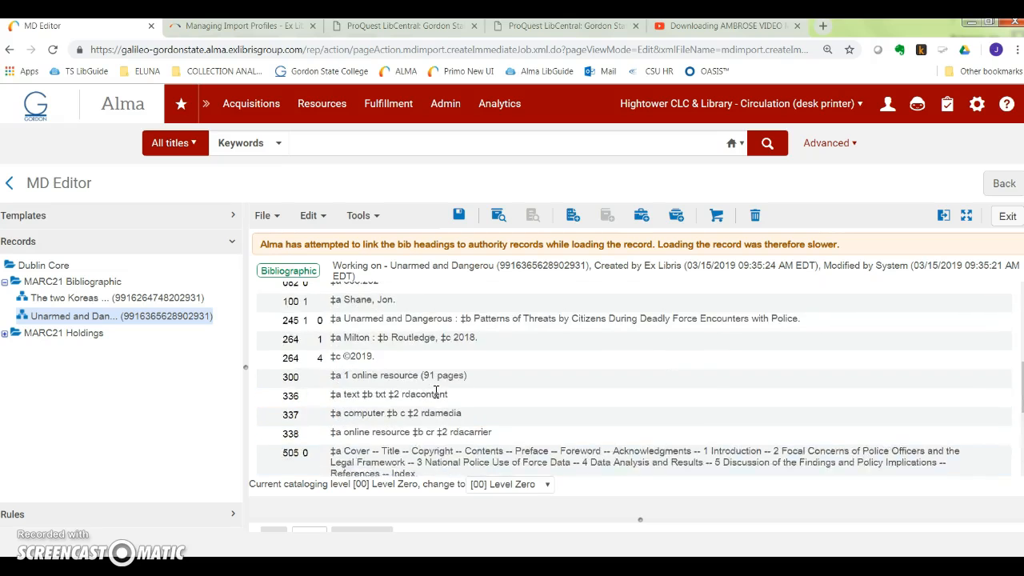
scroll(436, 392, down, 5)
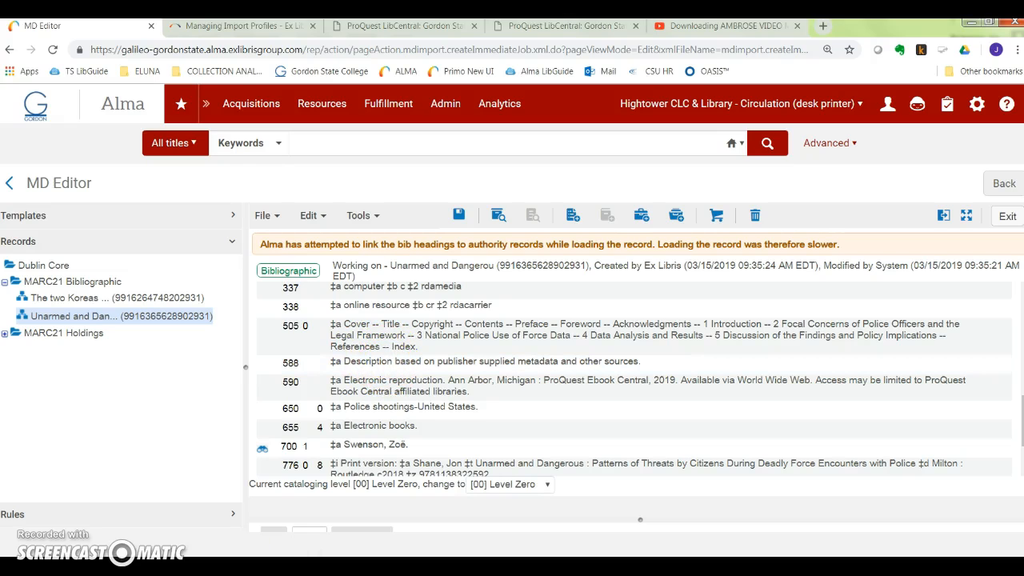
Switch to OCLC Connexion, retrieve the WorldCat record for Unarmed and Dangerous, and enlarge its window to fill the workspace.
click(203, 567)
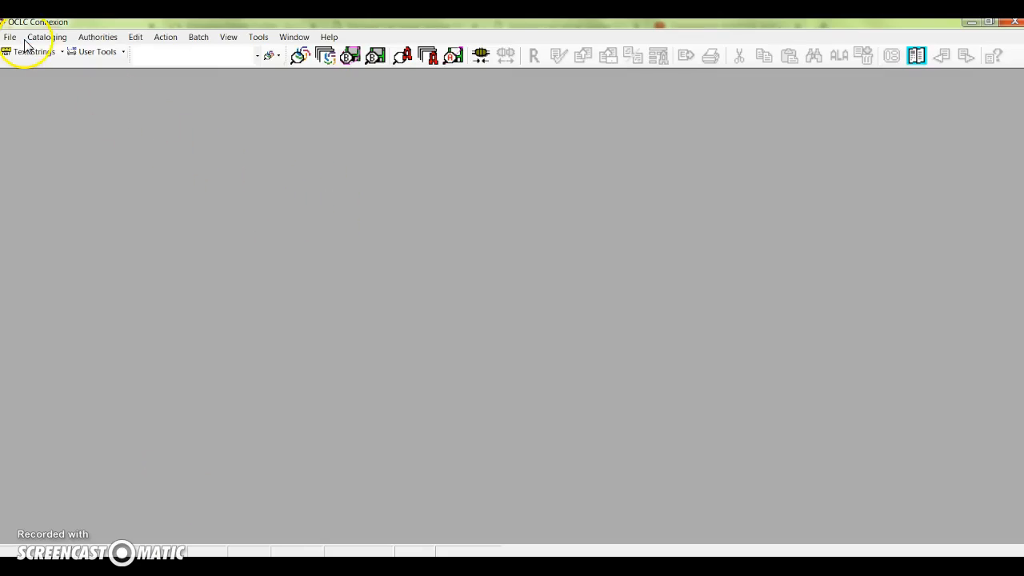
key(F2)
click(533, 441)
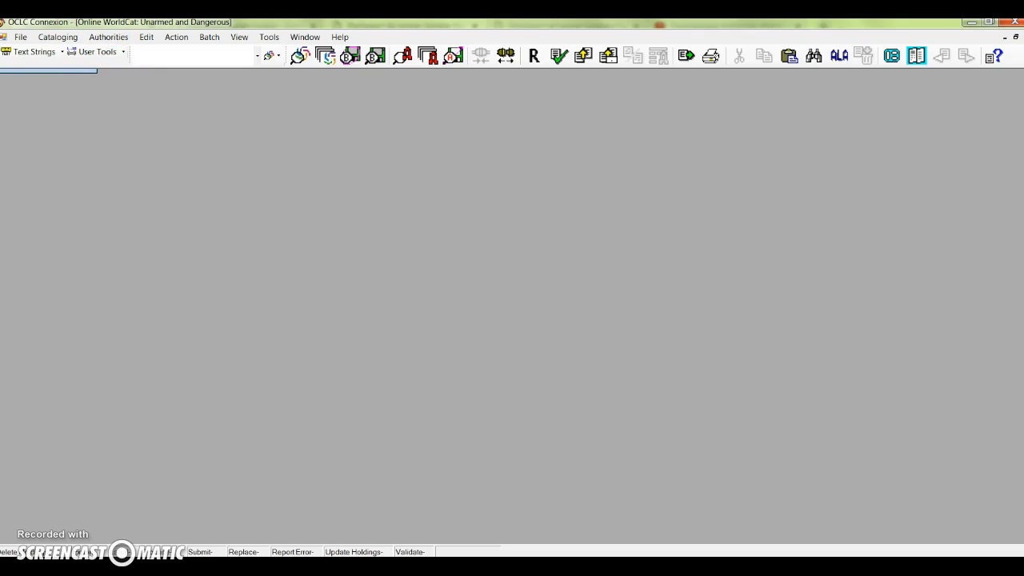
click(1017, 38)
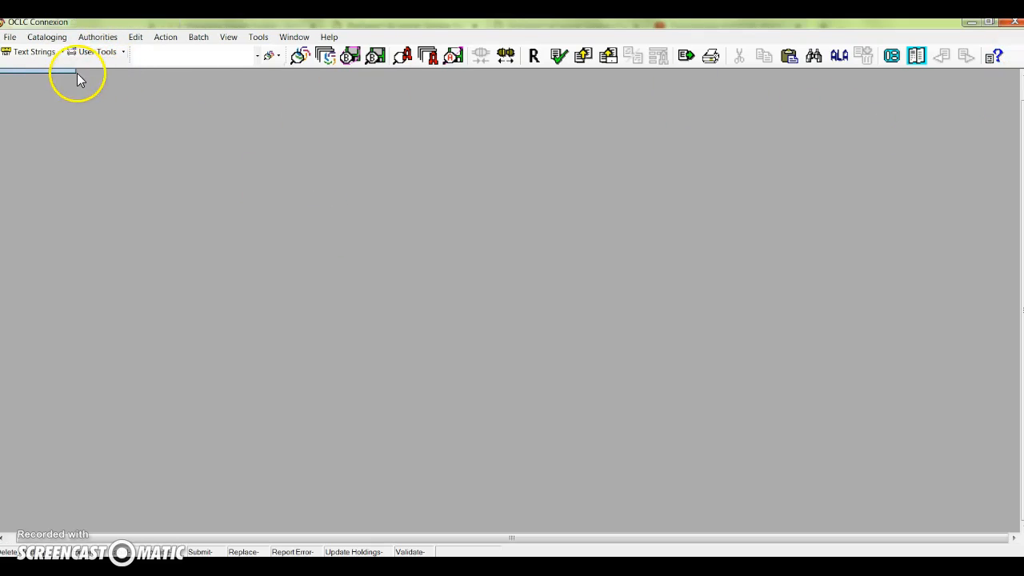
drag(71, 73, 1015, 527)
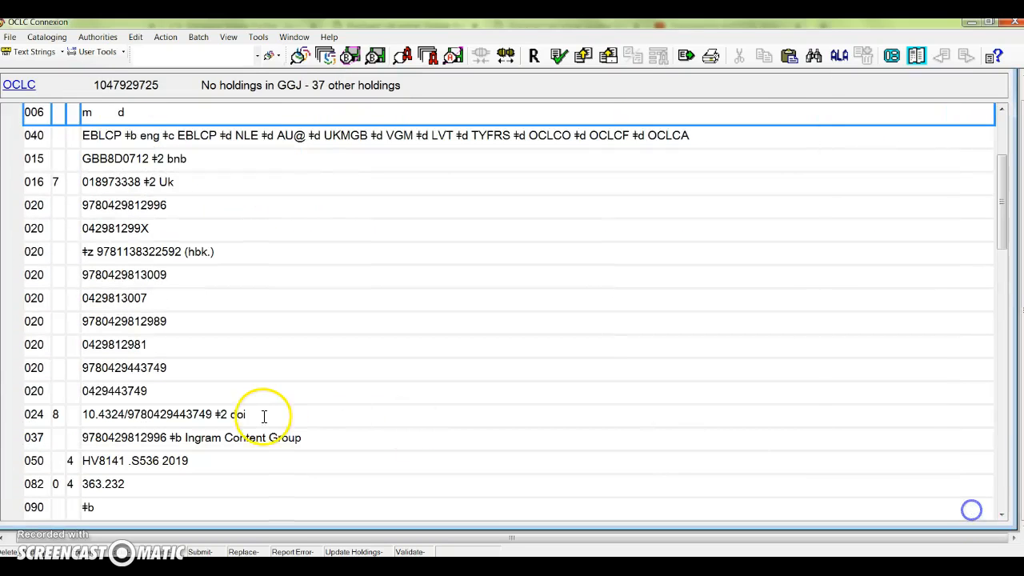
Review the WorldCat record's description, 505 contents, 520 summary and 650 subject fields.
scroll(274, 416, down, 5)
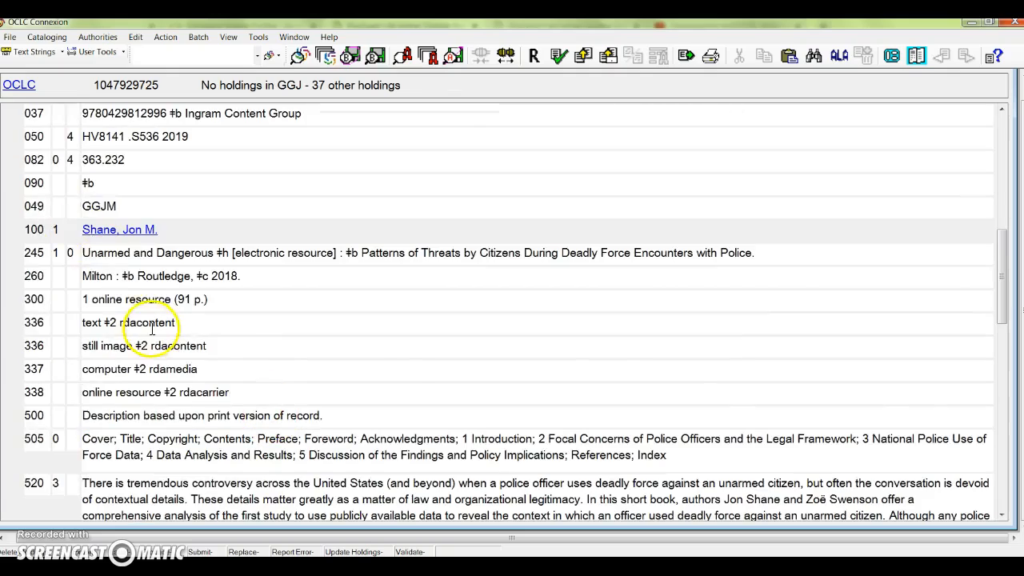
scroll(152, 328, down, 5)
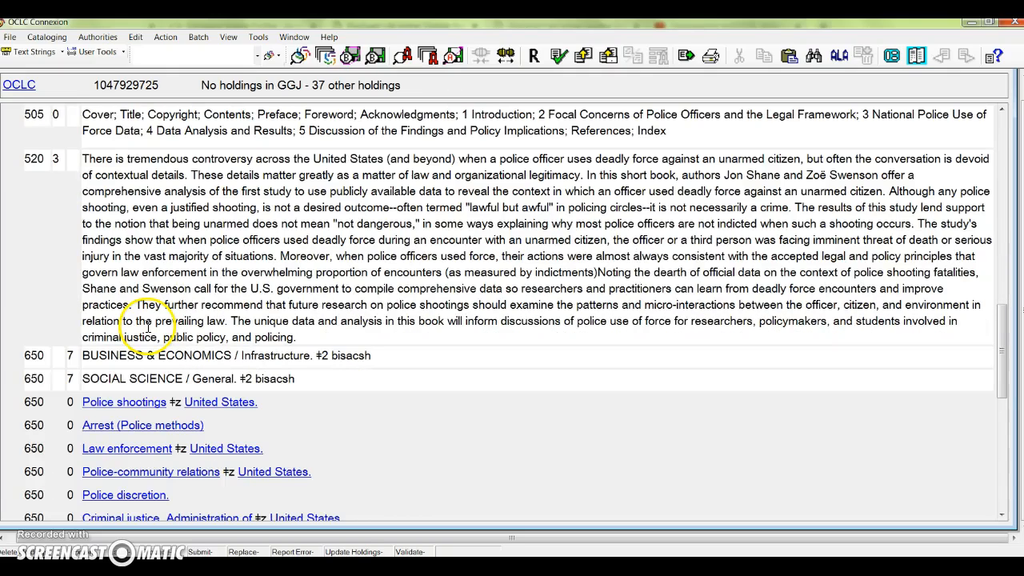
scroll(80, 229, up, 2)
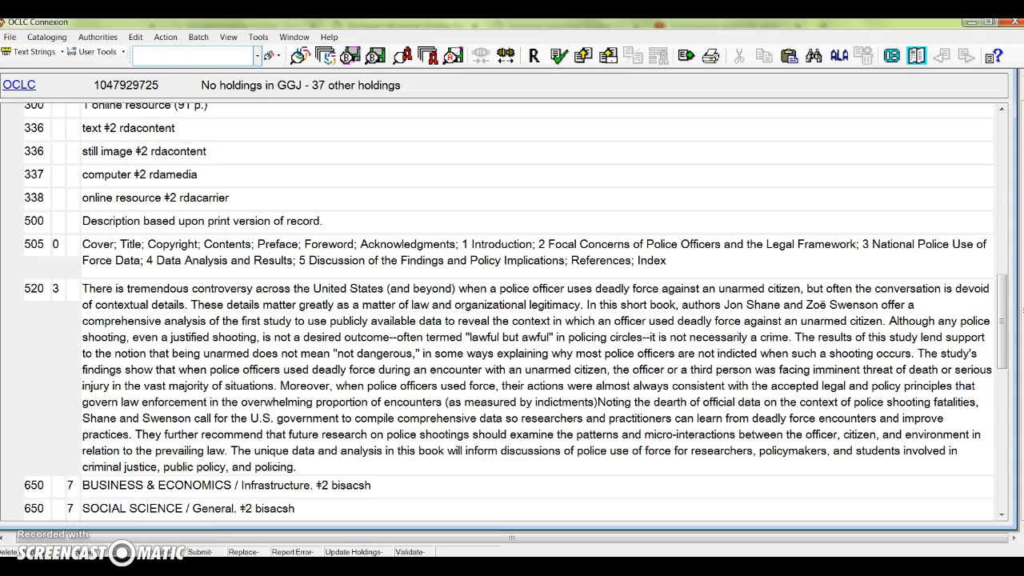
Return to the imported record in Alma's MD Editor and examine its fields for comparison with the WorldCat record.
key(alt+Tab)
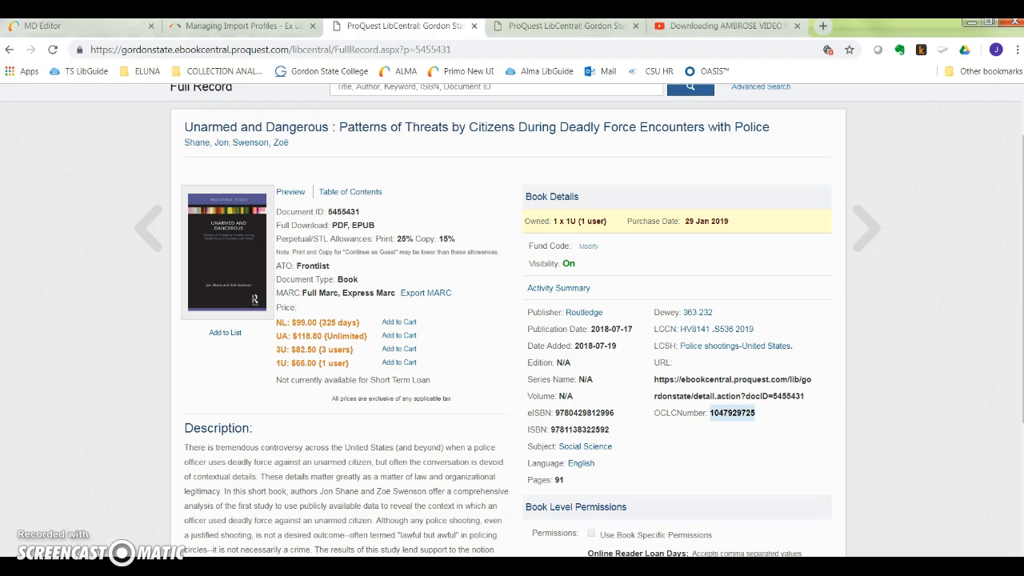
click(110, 27)
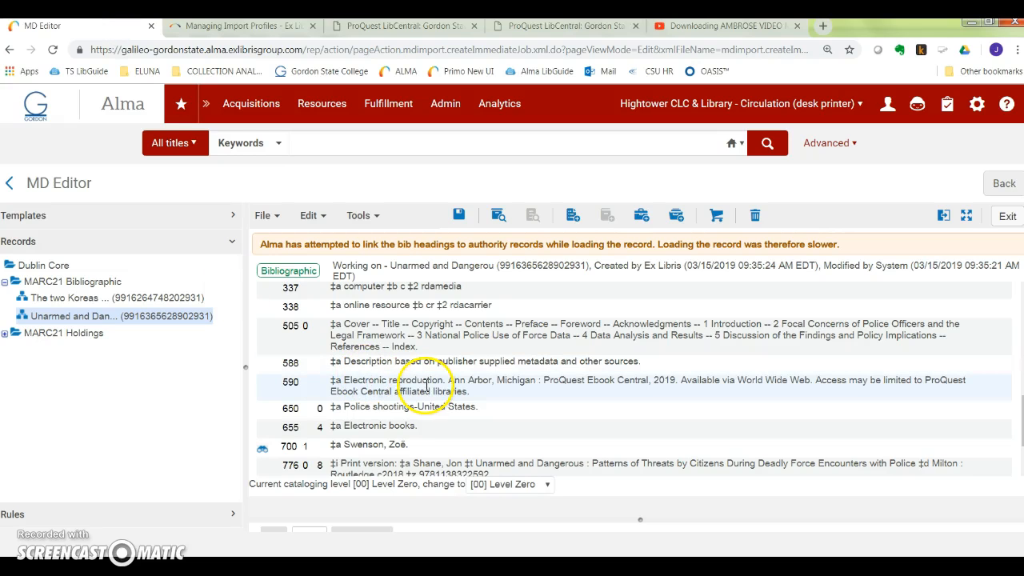
scroll(427, 387, down, 2)
scroll(426, 386, up, 12)
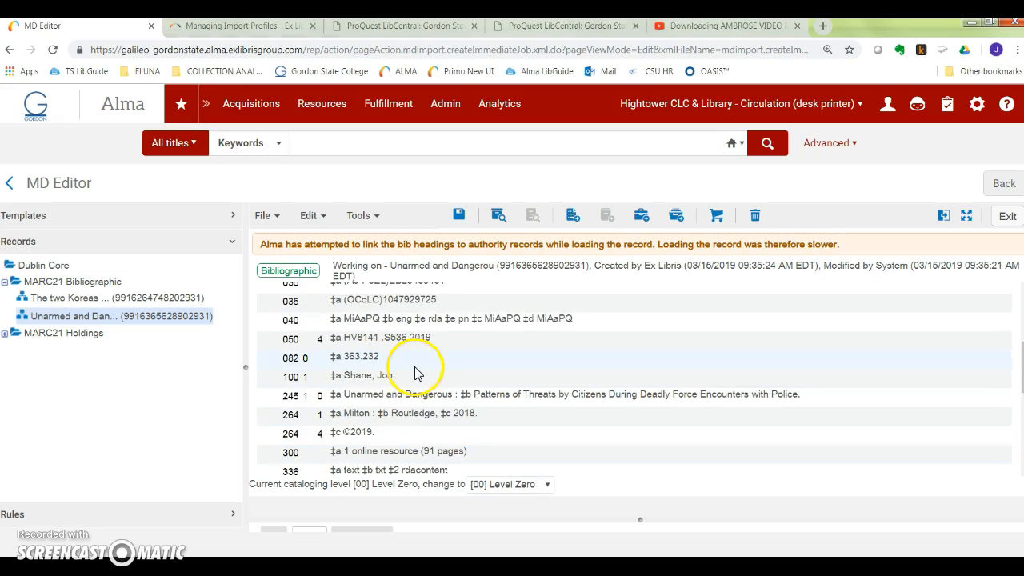
scroll(415, 376, down, 4)
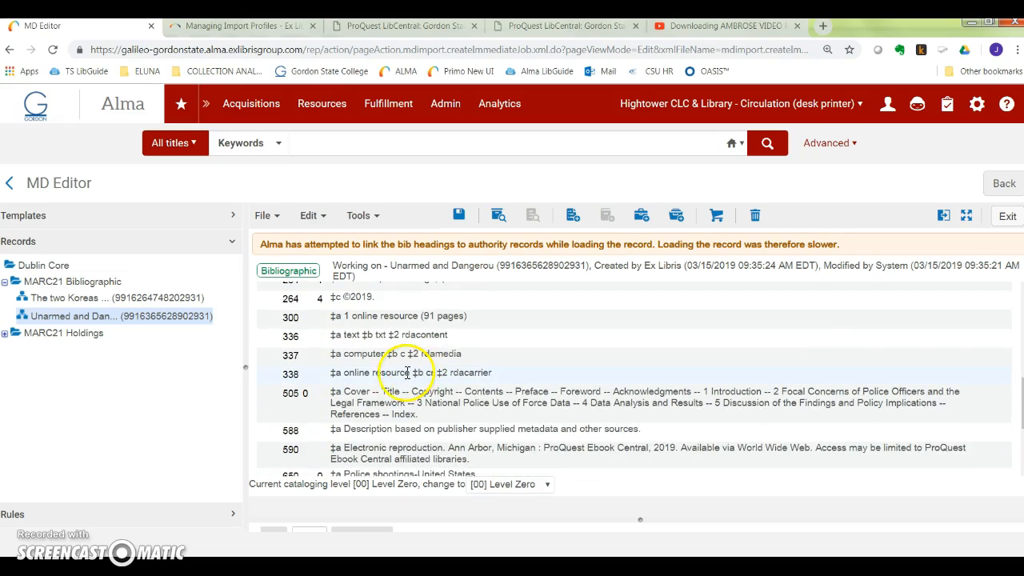
scroll(437, 396, down, 2)
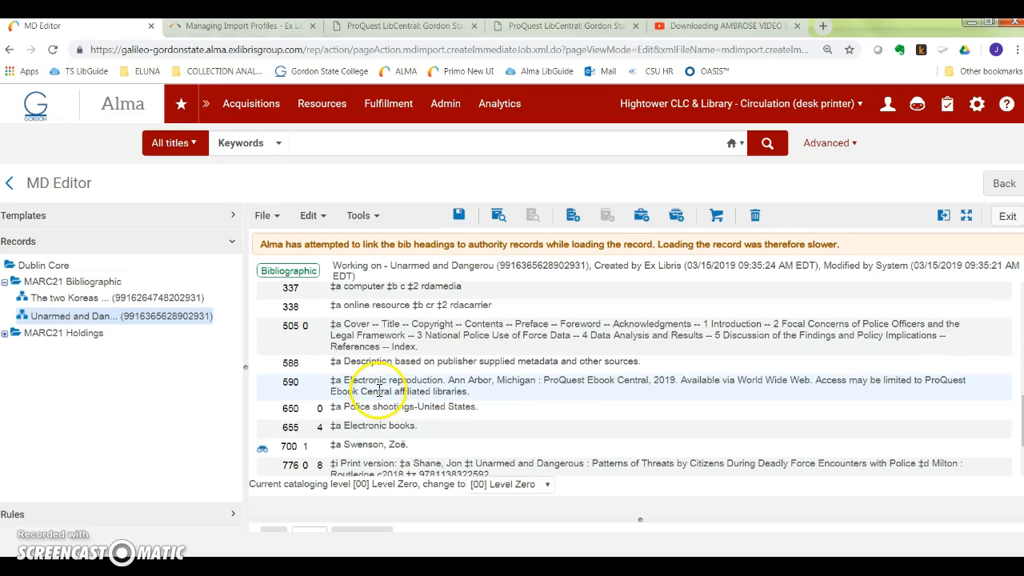